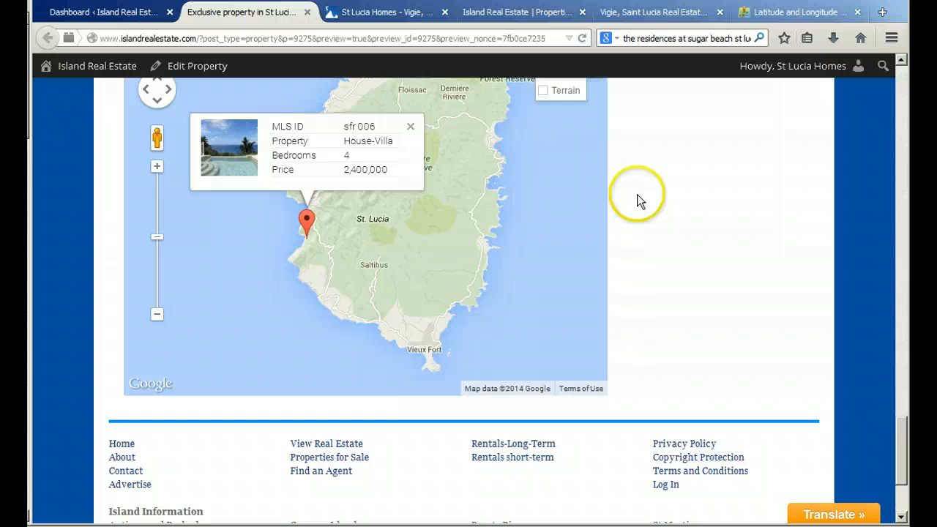
# - Look over the Sfr 006 listing preview, then switch to the dashboard and open the list of all properties
pyautogui.scroll(-2, 636, 194)
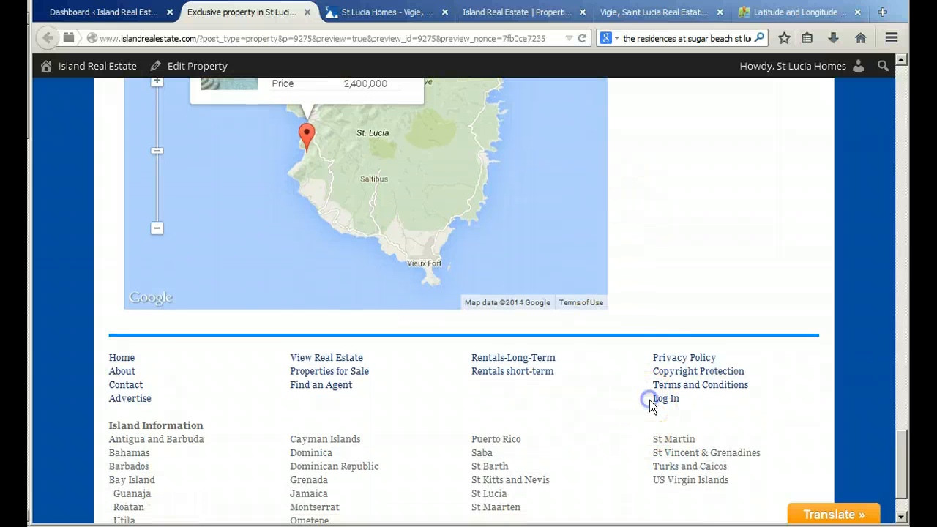
pyautogui.scroll(10, 689, 195)
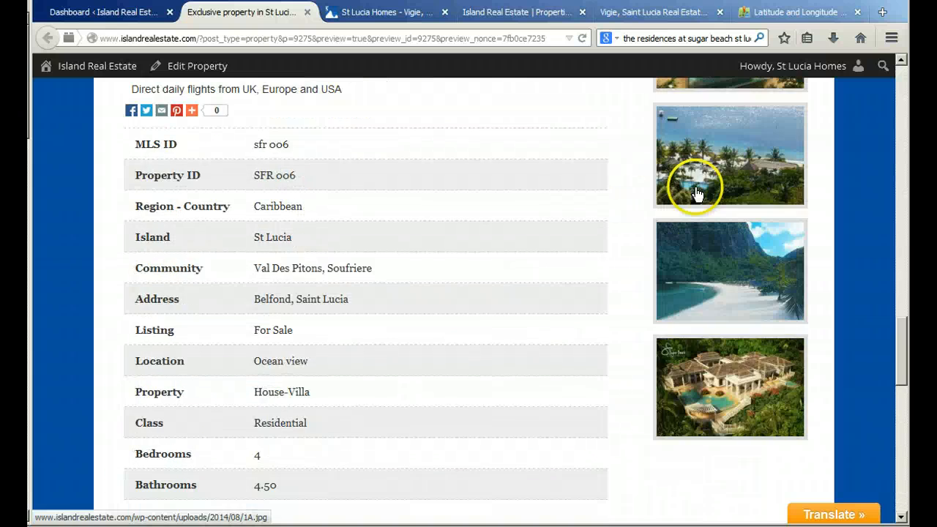
pyautogui.scroll(15, 697, 193)
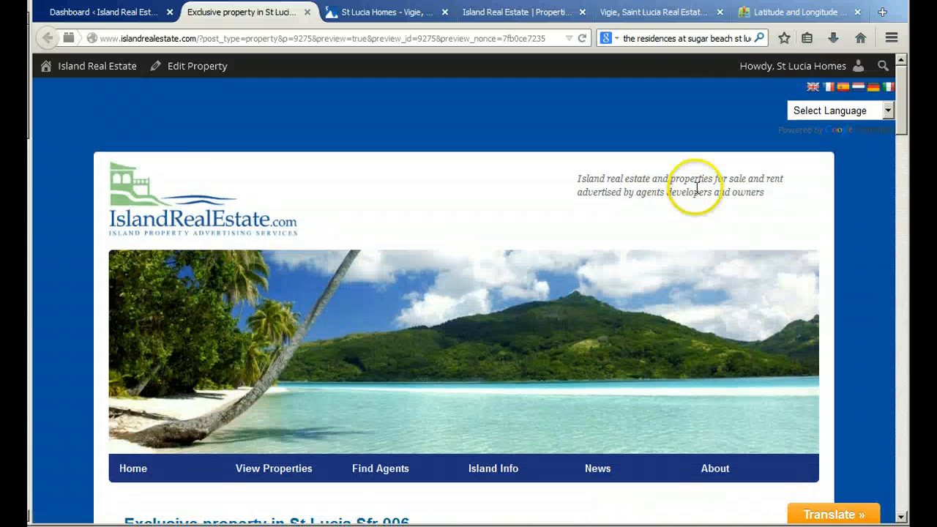
pyautogui.click(111, 20)
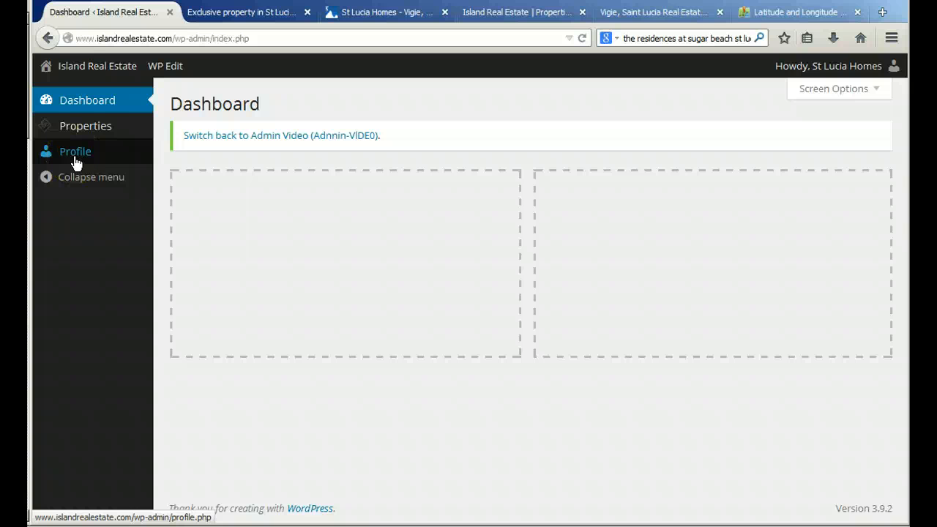
pyautogui.moveTo(60, 129)
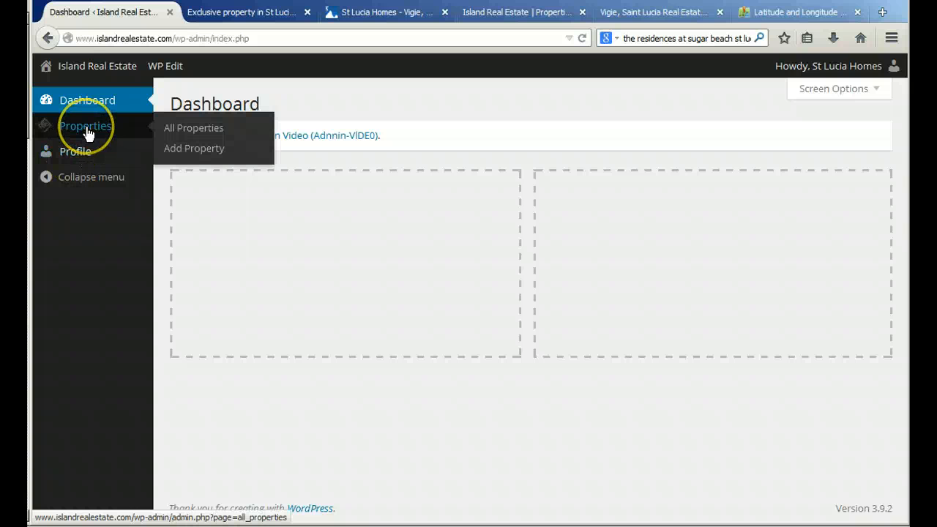
pyautogui.click(193, 129)
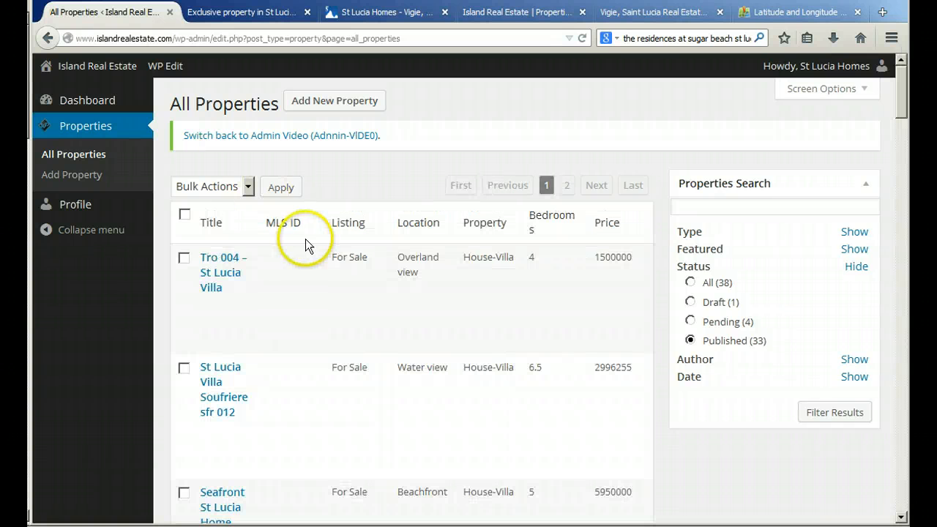
# - Filter the published properties by the search term "sfr" and look through the matching listings
pyautogui.moveTo(280, 265)
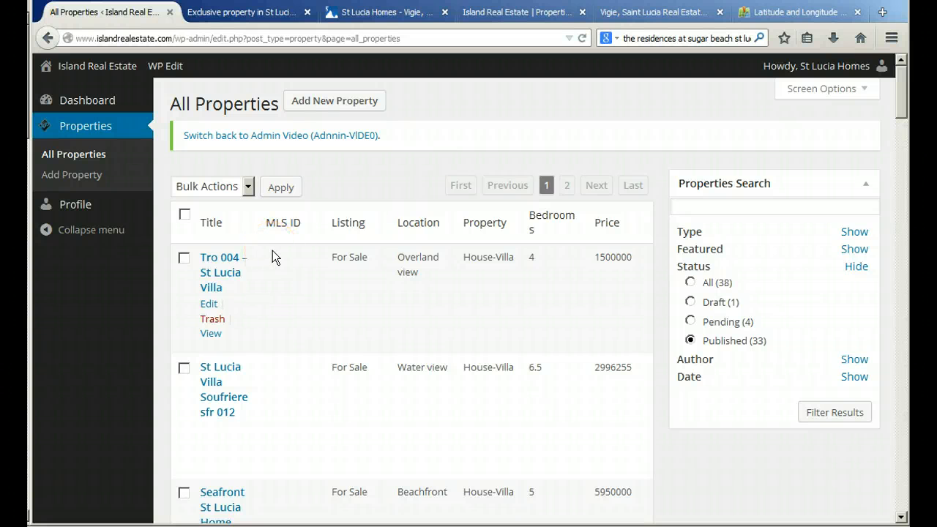
pyautogui.click(710, 206)
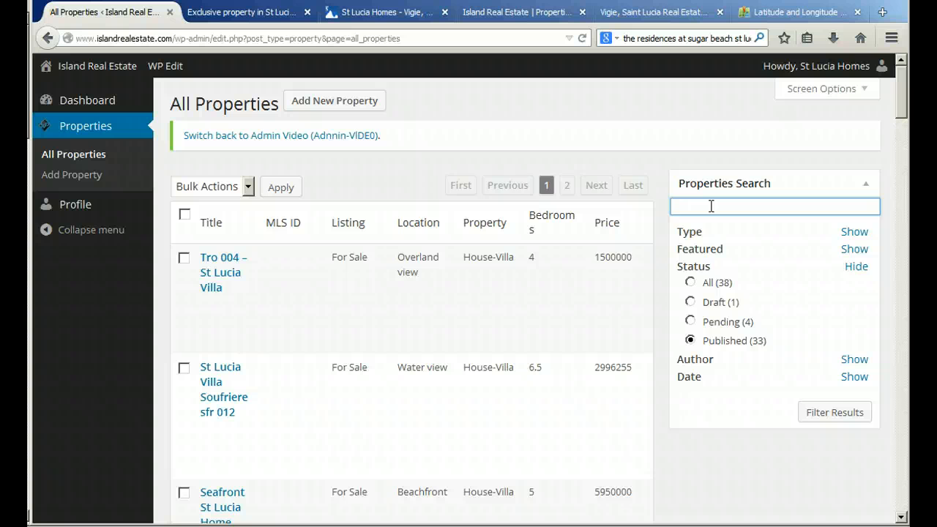
pyautogui.write('sf')
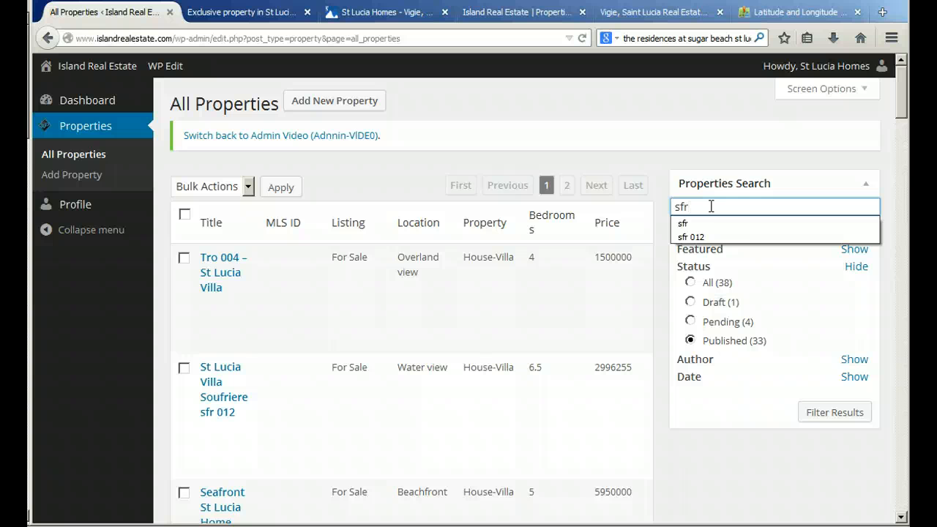
pyautogui.write('r')
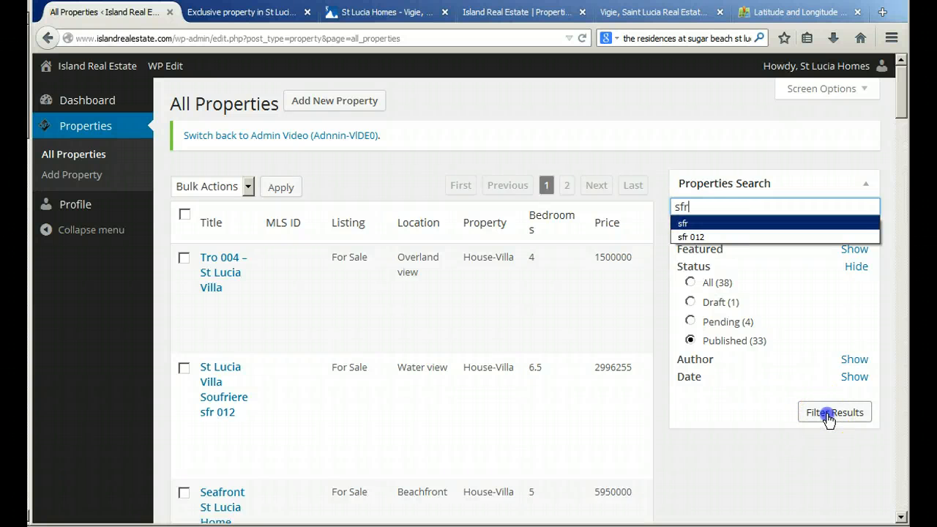
pyautogui.click(828, 414)
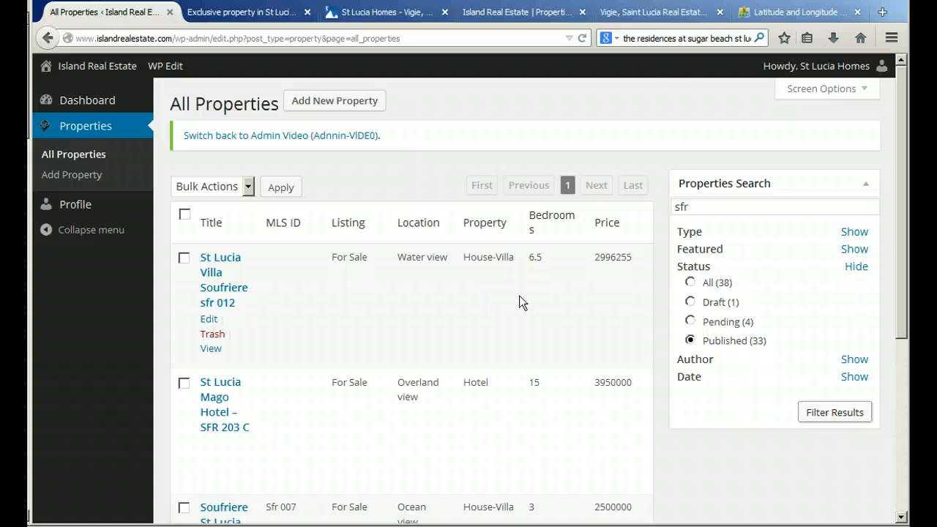
pyautogui.scroll(-4, 521, 302)
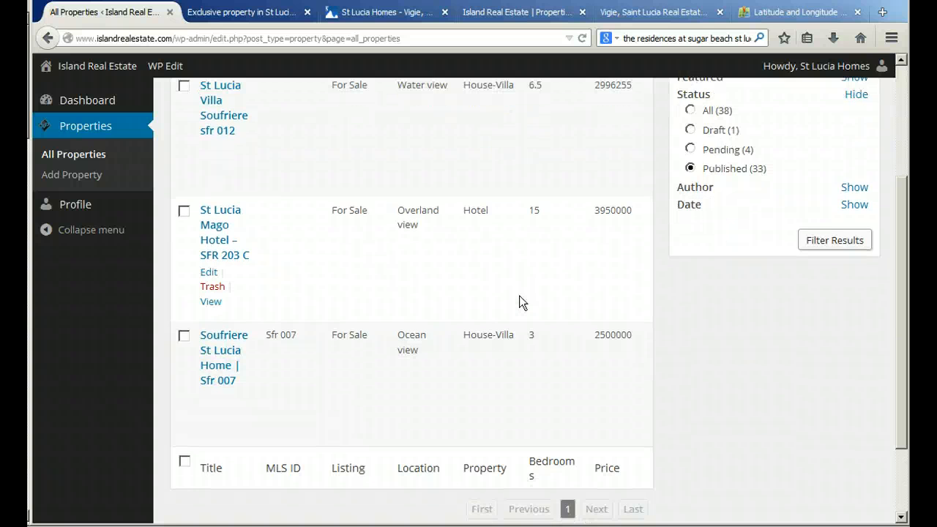
pyautogui.scroll(2, 521, 303)
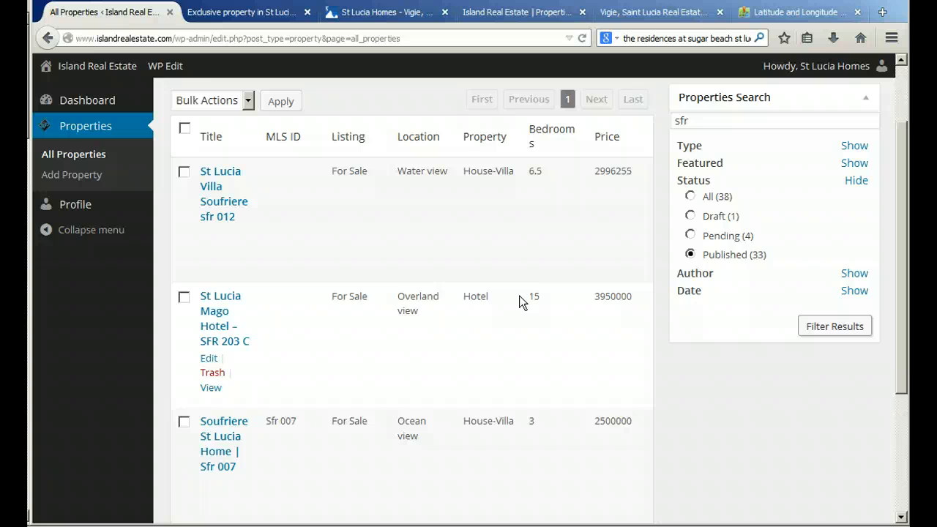
pyautogui.scroll(2, 519, 296)
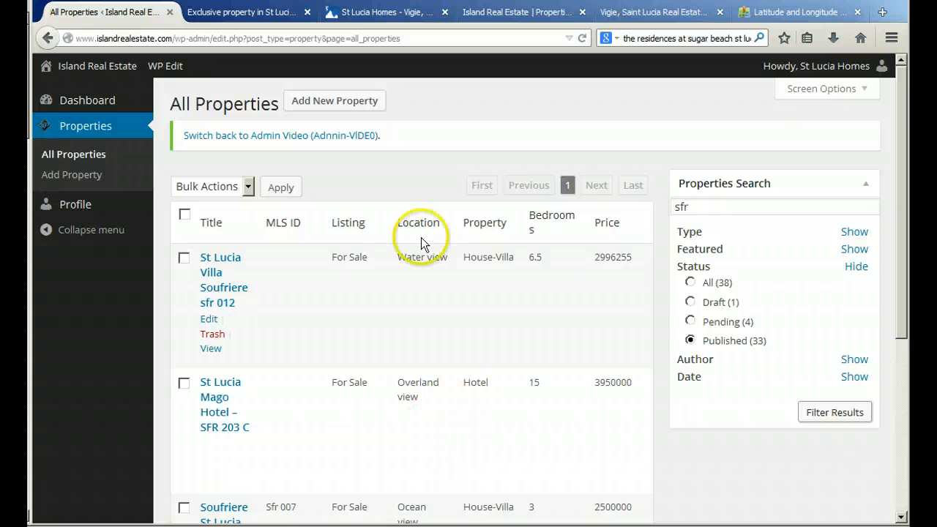
# - Start a new property and look over its General Information, Identification, Location and Description sections
pyautogui.click(78, 181)
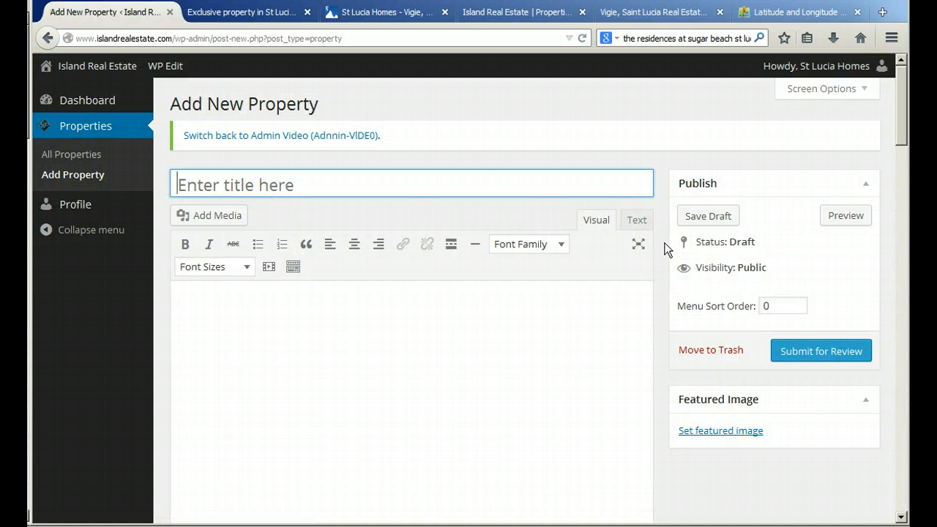
pyautogui.scroll(-2, 622, 278)
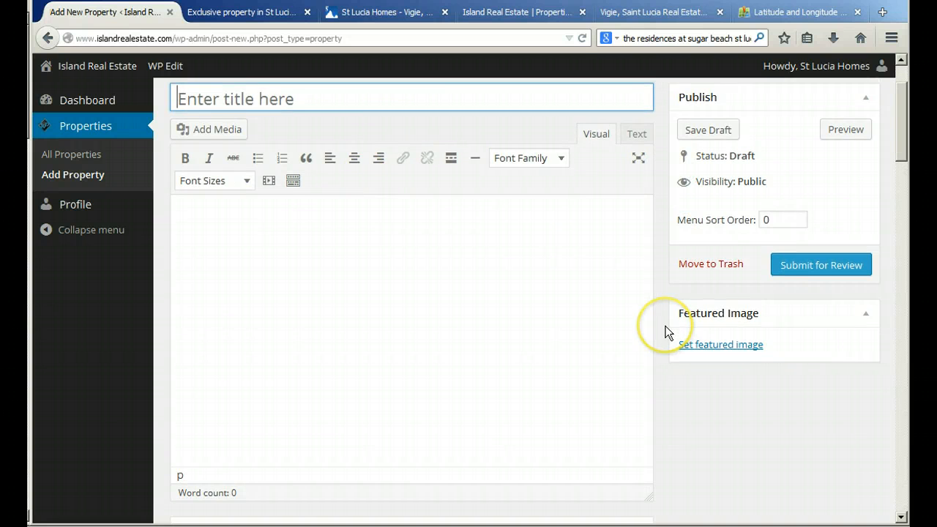
pyautogui.scroll(-2, 666, 332)
pyautogui.scroll(-4, 666, 332)
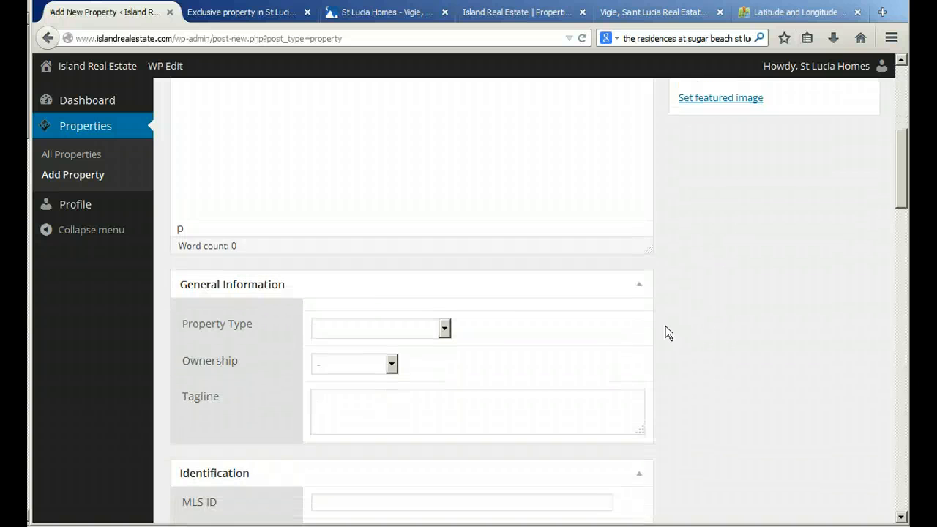
pyautogui.scroll(-8, 666, 332)
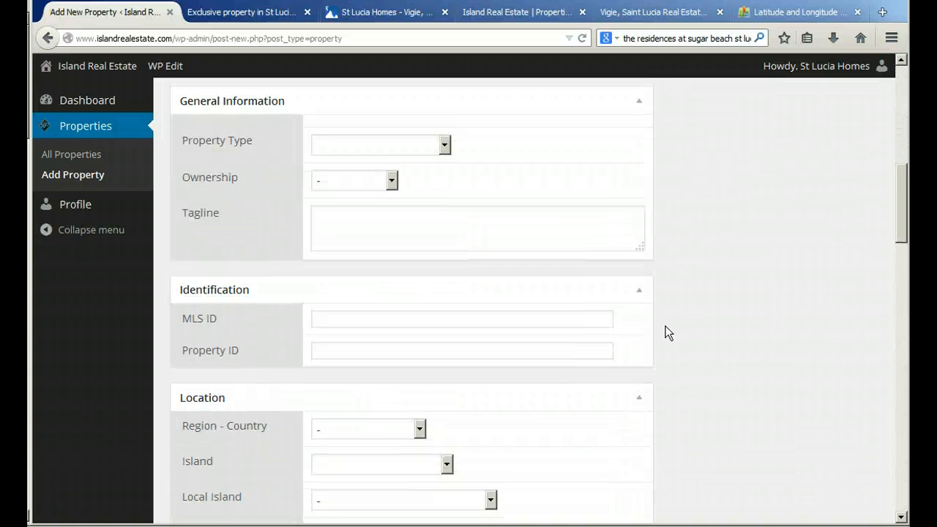
pyautogui.scroll(-6, 665, 332)
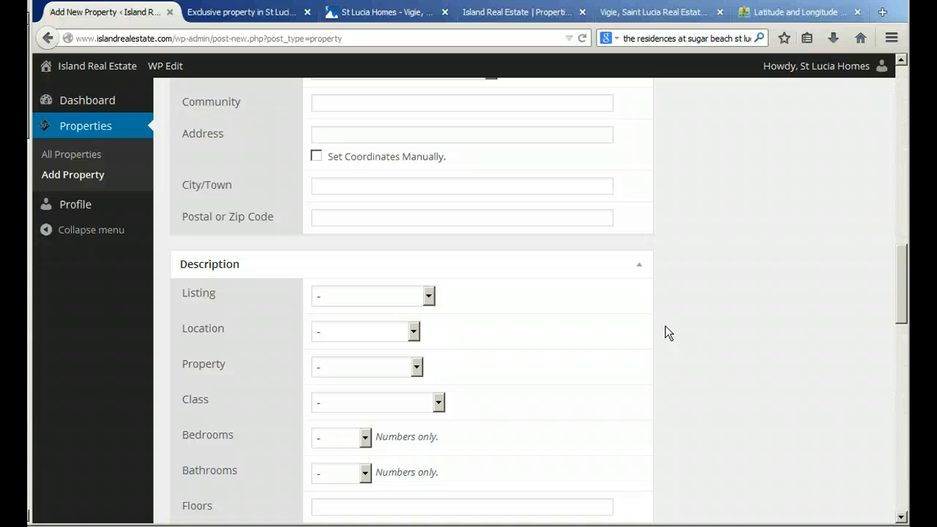
pyautogui.scroll(14, 665, 332)
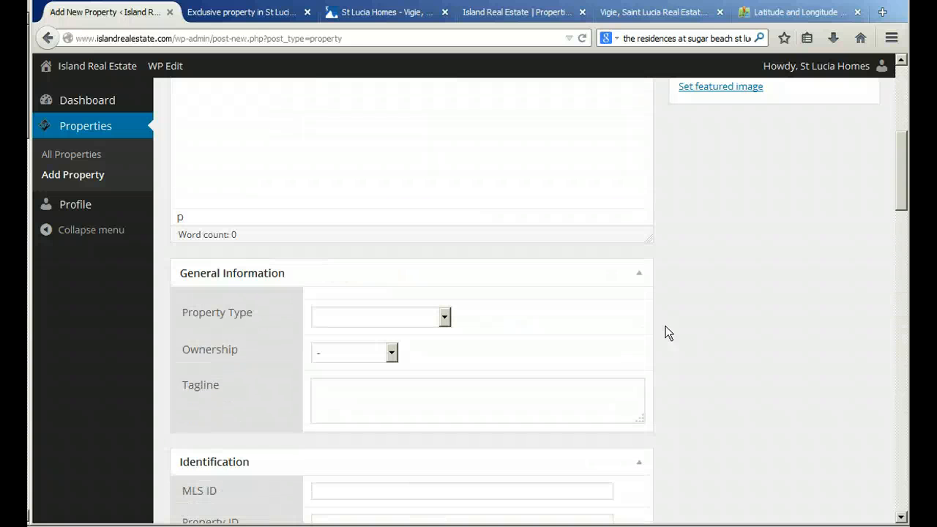
pyautogui.scroll(7, 666, 332)
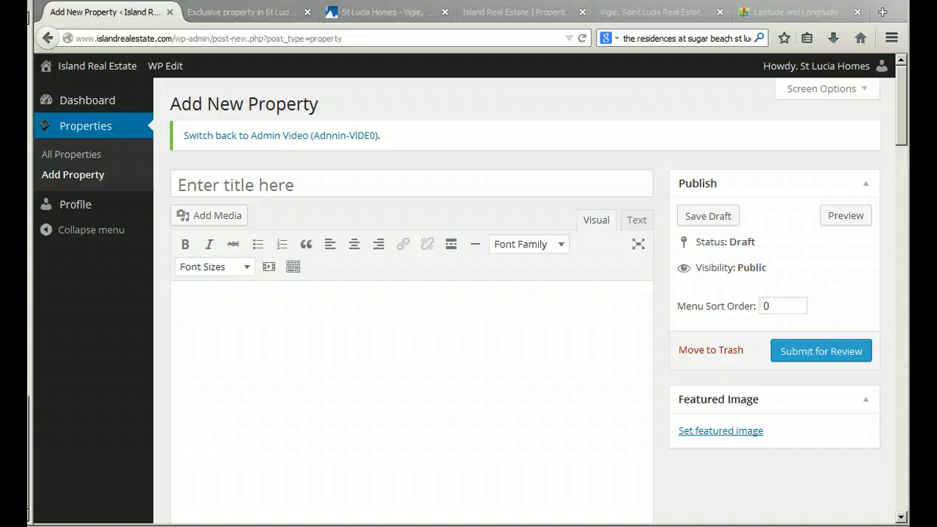
# - Paste the copied villa text into the new property's description body
pyautogui.click(215, 303)
pyautogui.hotkey('ctrl', 'v')
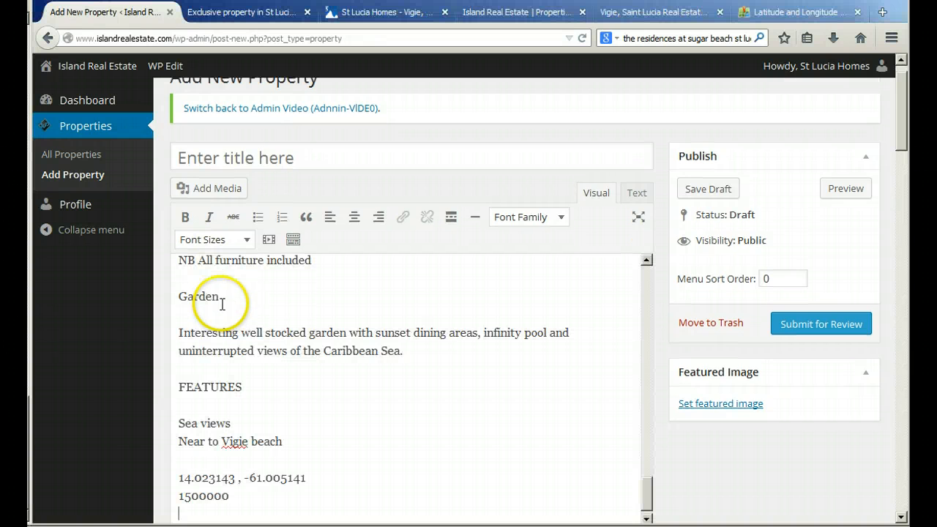
pyautogui.scroll(20, 372, 360)
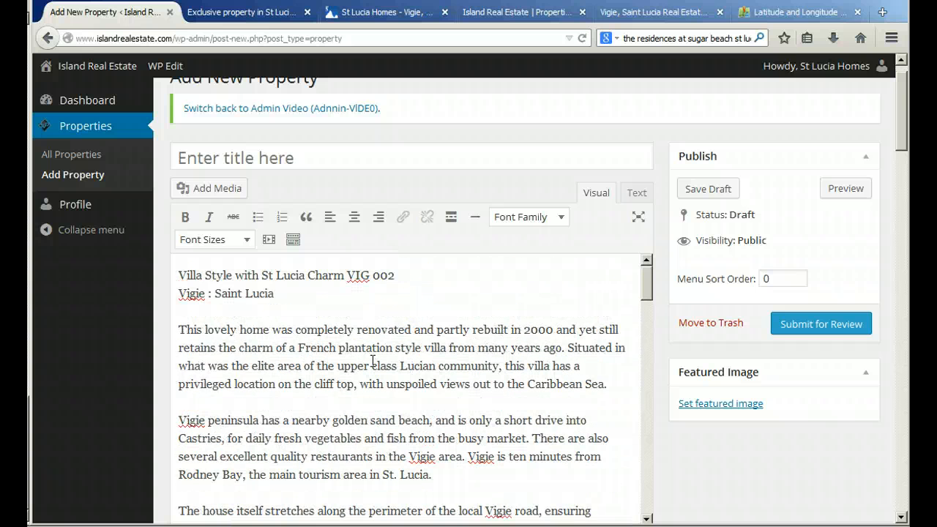
# - Move the heading "Villa Style with St Lucia Charm VIG 002" from the description into the property title
pyautogui.moveTo(404, 277); pyautogui.dragTo(176, 273)
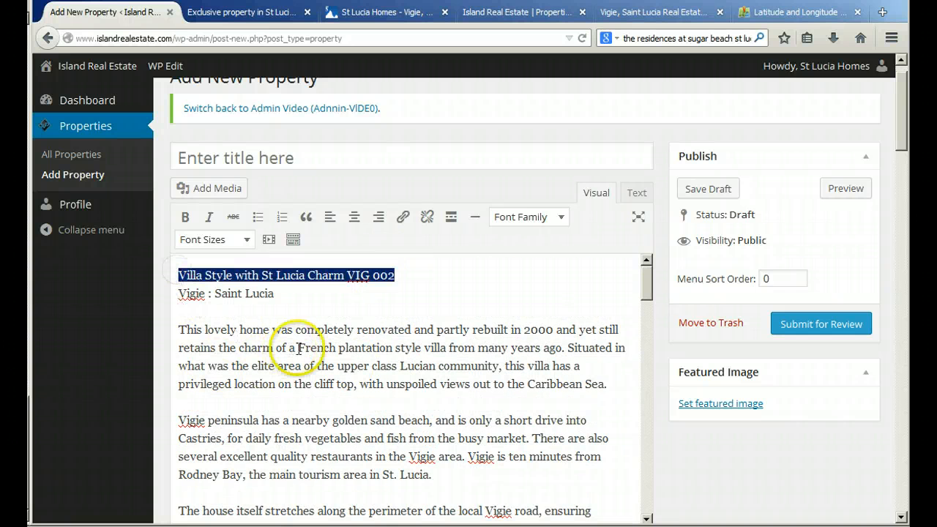
pyautogui.hotkey('ctrl', 'x')
pyautogui.click(246, 153)
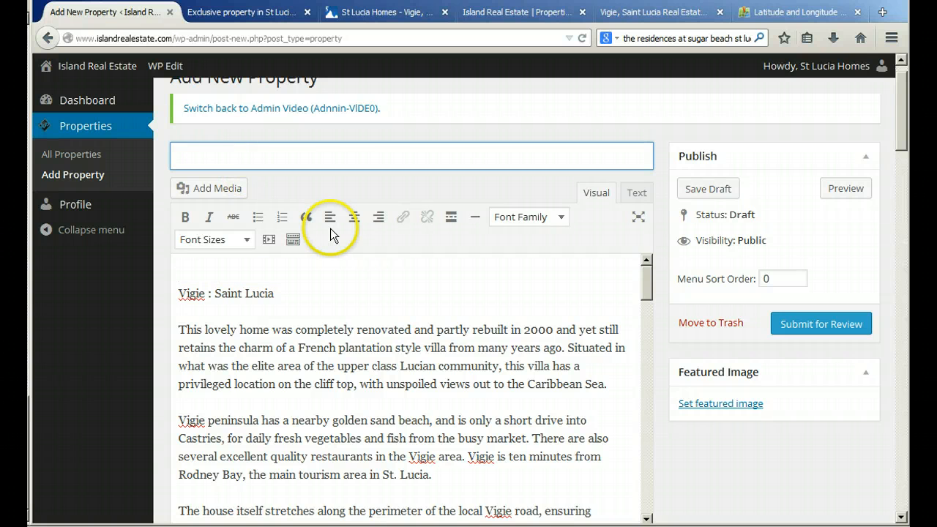
pyautogui.hotkey('ctrl', 'v')
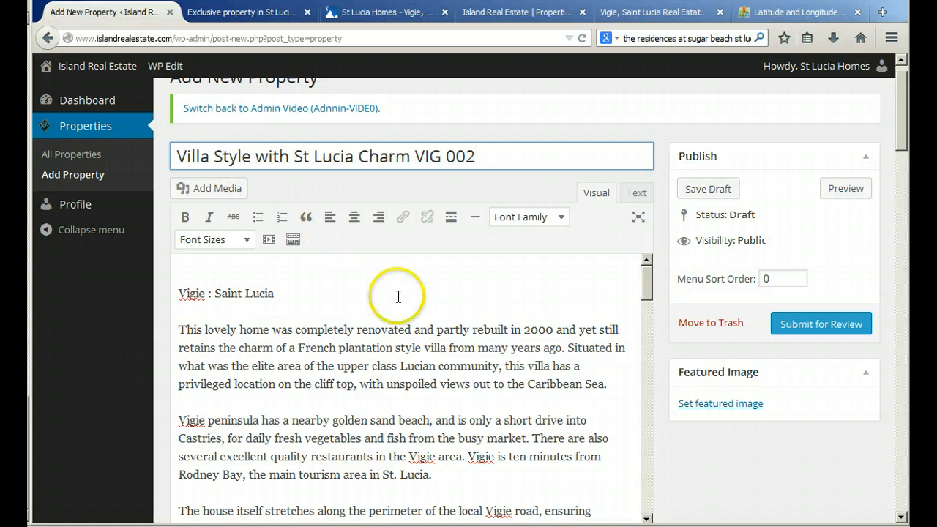
# - Cut the "Vigie : Saint Lucia" line from the description and remove the blank lines around it so the text starts with "This lovely home"
pyautogui.click(190, 271)
pyautogui.press('Delete')
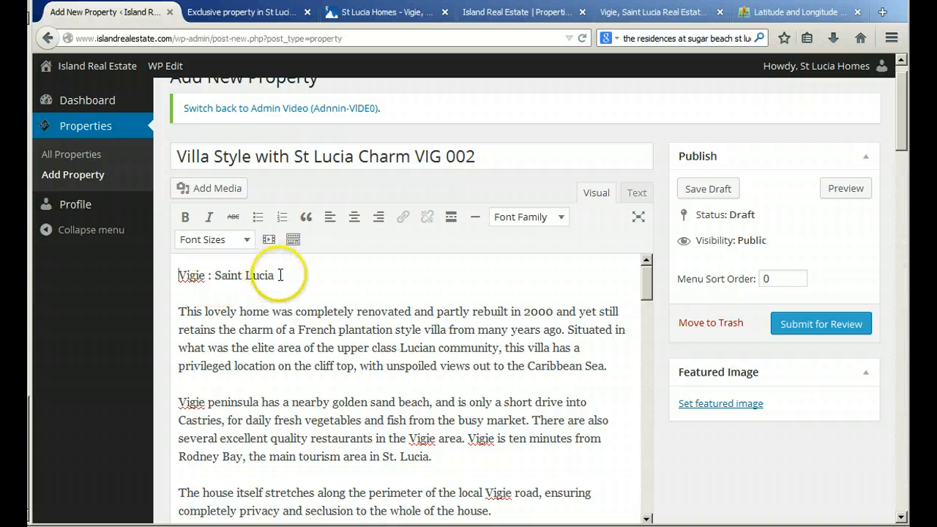
pyautogui.click(185, 293)
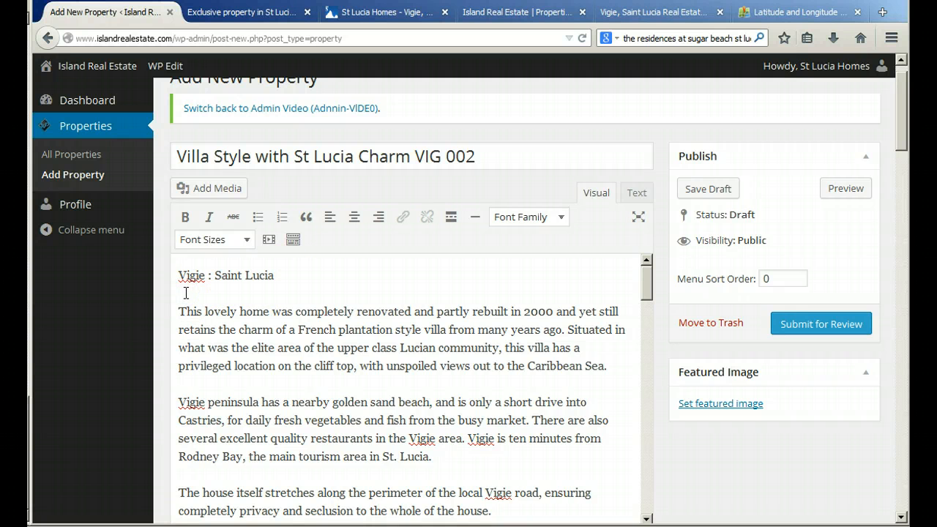
pyautogui.press('Delete')
pyautogui.moveTo(275, 275); pyautogui.dragTo(103, 278)
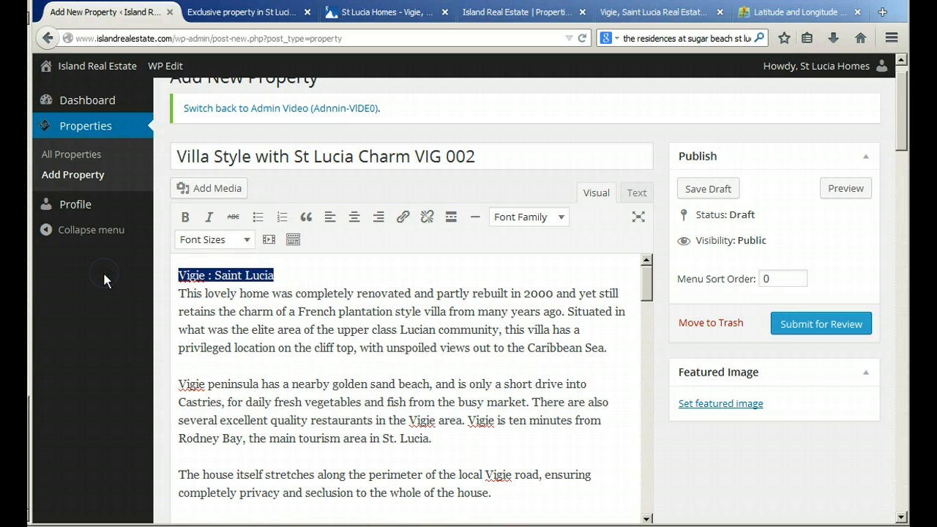
pyautogui.press('Delete')
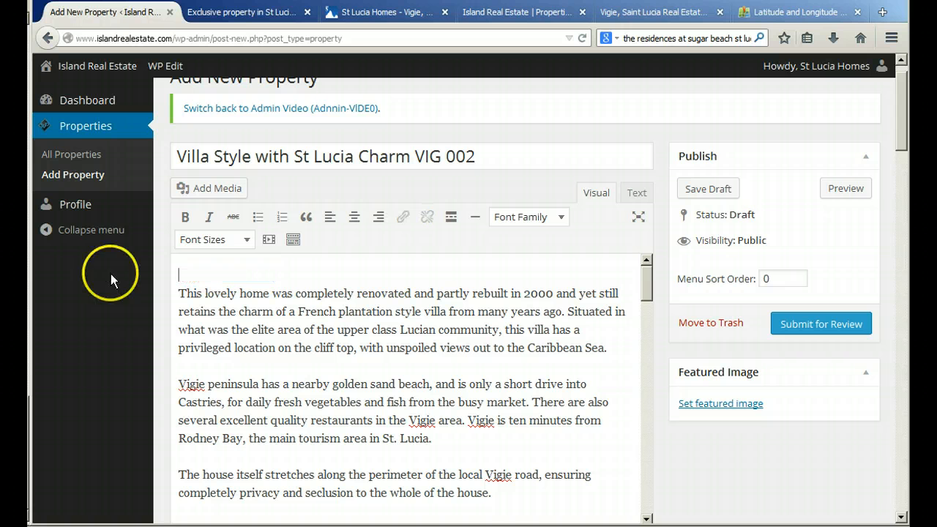
pyautogui.press('Delete')
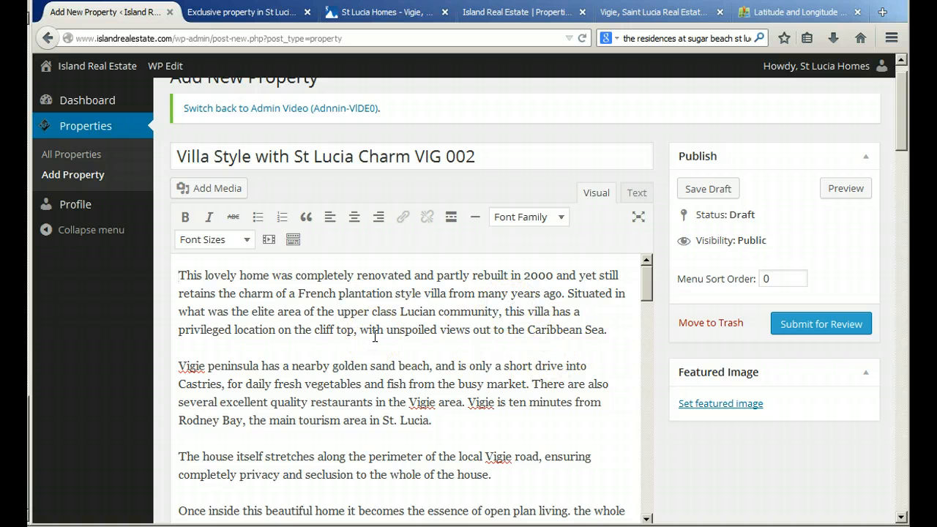
# - Paste the cut line "Vigie : Saint Lucia" into the property's Tagline and tidy its first letter
pyautogui.scroll(-3, 375, 335)
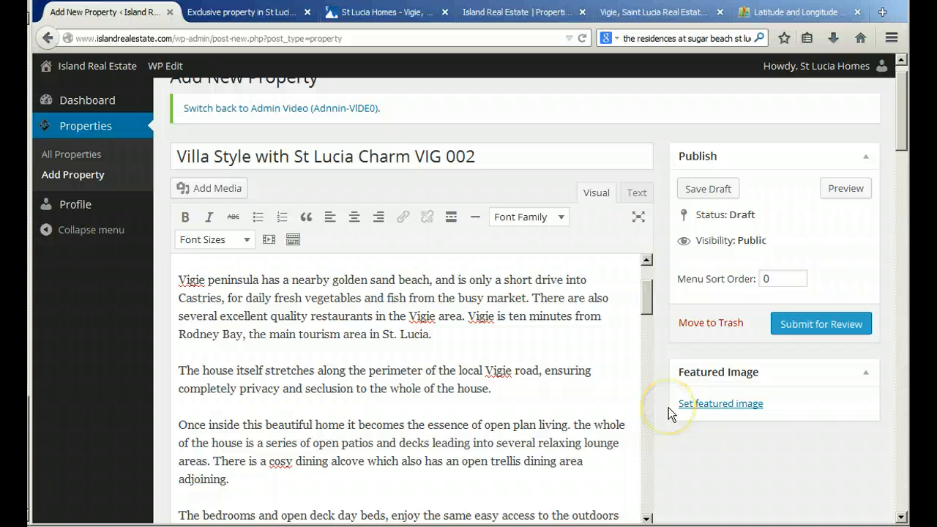
pyautogui.scroll(-5, 668, 407)
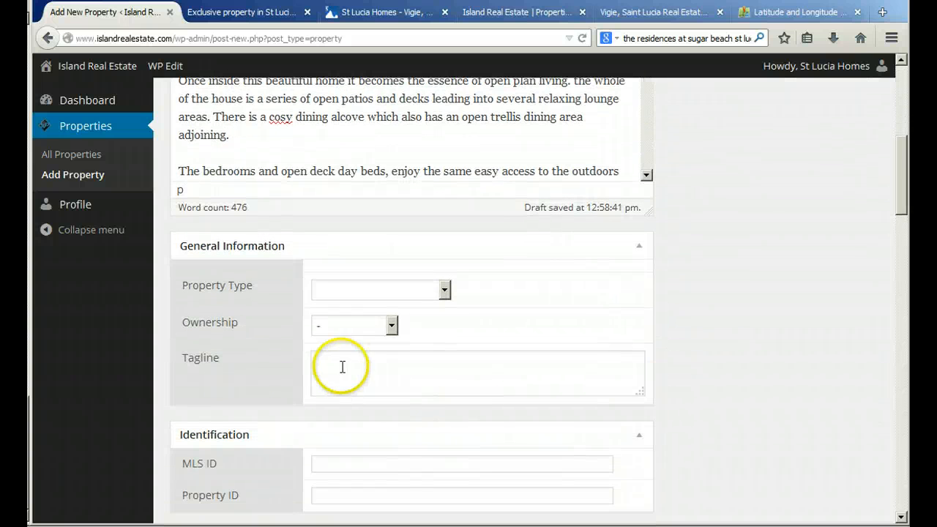
pyautogui.click(341, 367)
pyautogui.hotkey('ctrl', 'v')
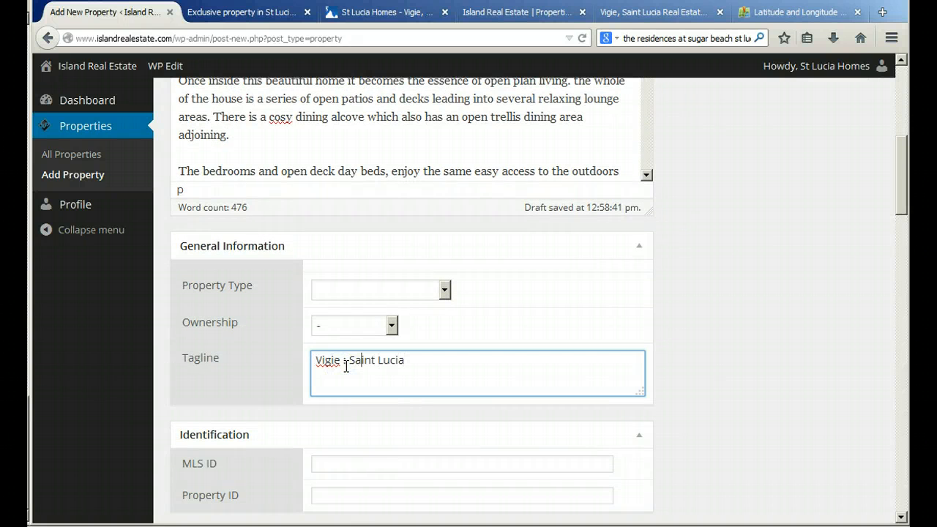
pyautogui.press('Delete')
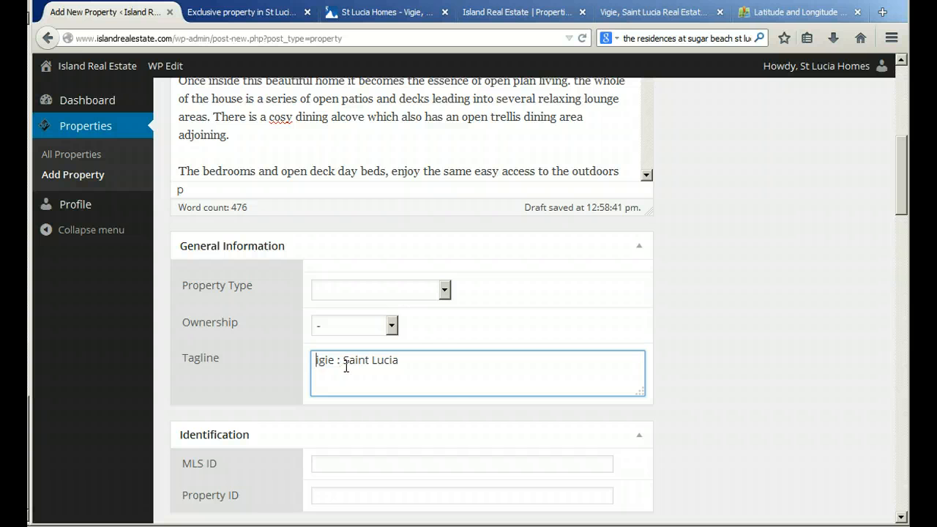
pyautogui.write('V')
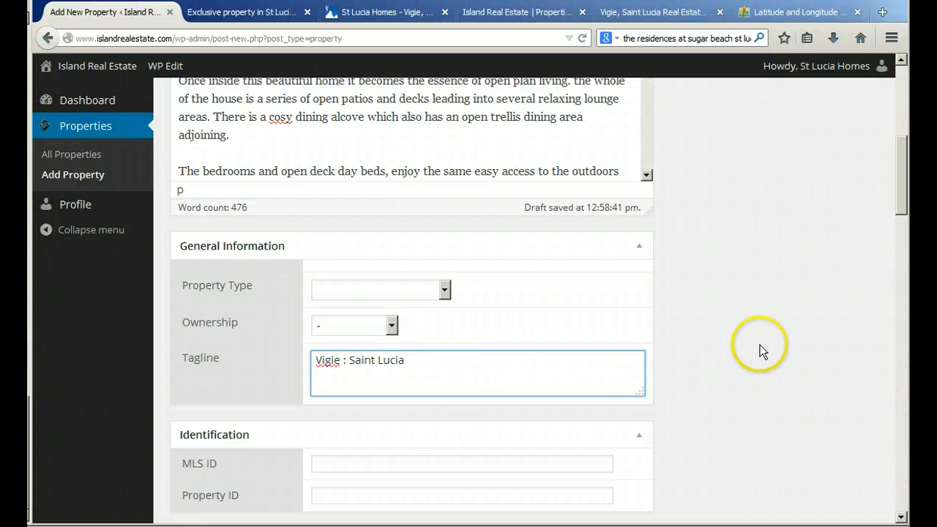
# - Set the font family of the entire property description to Arial
pyautogui.scroll(5, 748, 344)
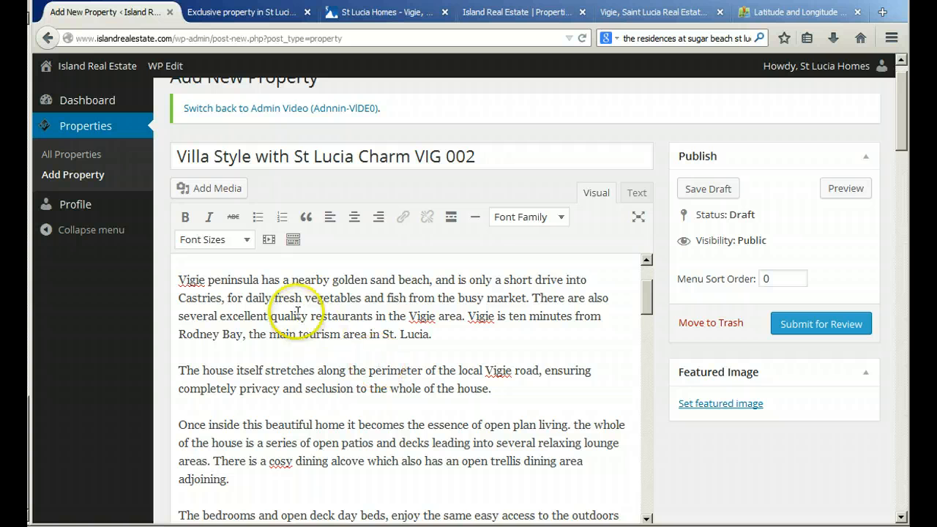
pyautogui.hotkey('ctrl', 'a')
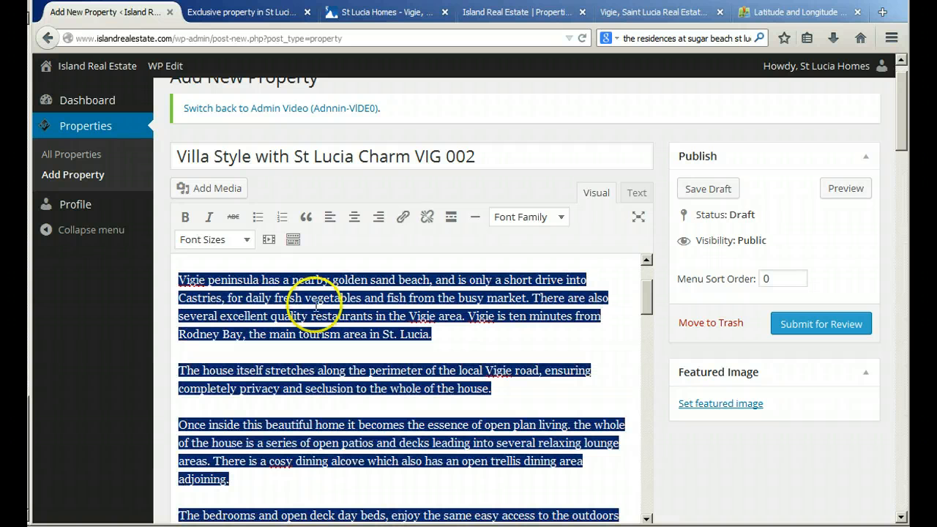
pyautogui.click(512, 216)
pyautogui.click(517, 255)
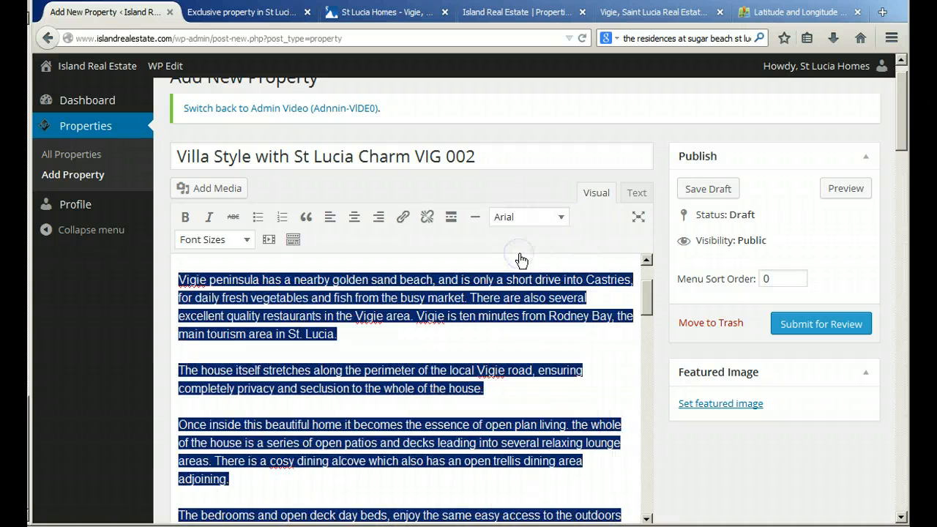
pyautogui.click(270, 304)
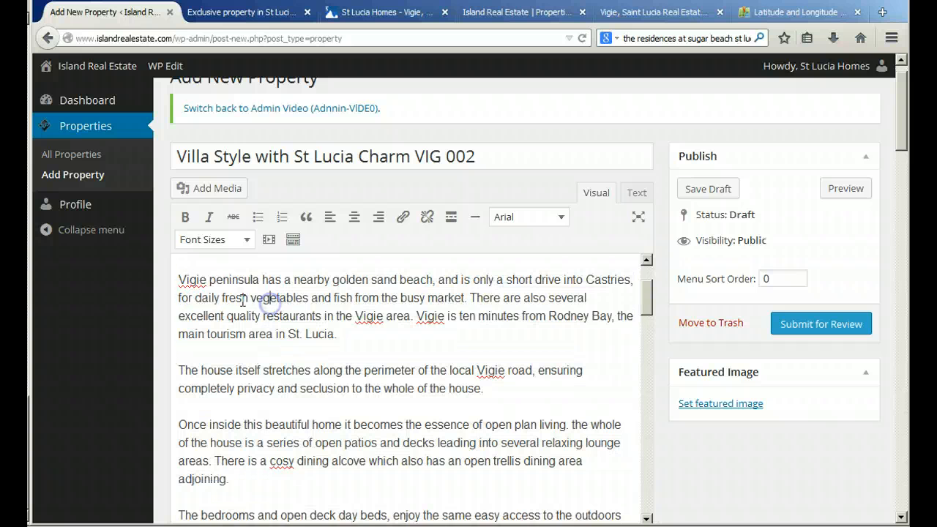
pyautogui.click(179, 278)
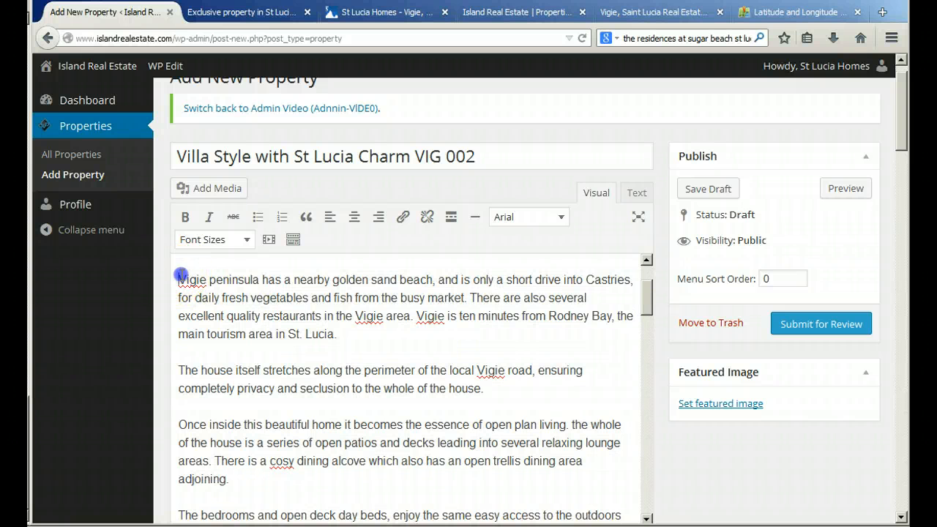
pyautogui.write('This lovely home was completely renovated and partly rebuilt in 2000 and yet still retains the charm of a French plantation style villa from many years ago. Situated in what was the elite area of the upper class Lucian community, this villa has a privileged location on the cliff top, with unspoiled views out to the Caribbean Sea.')
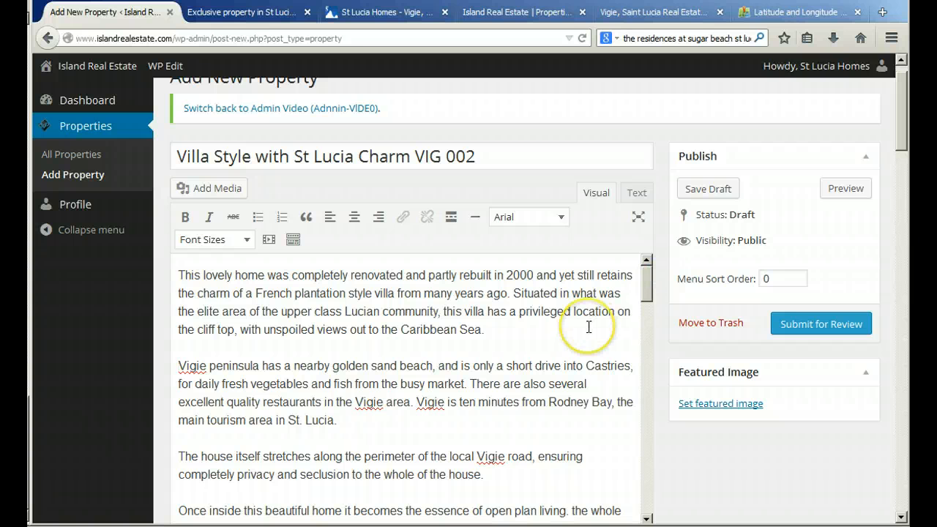
# - Remove the blank line beneath the FEATURES heading near the description's end and make the heading bold
pyautogui.scroll(-10, 591, 327)
pyautogui.scroll(-10, 589, 326)
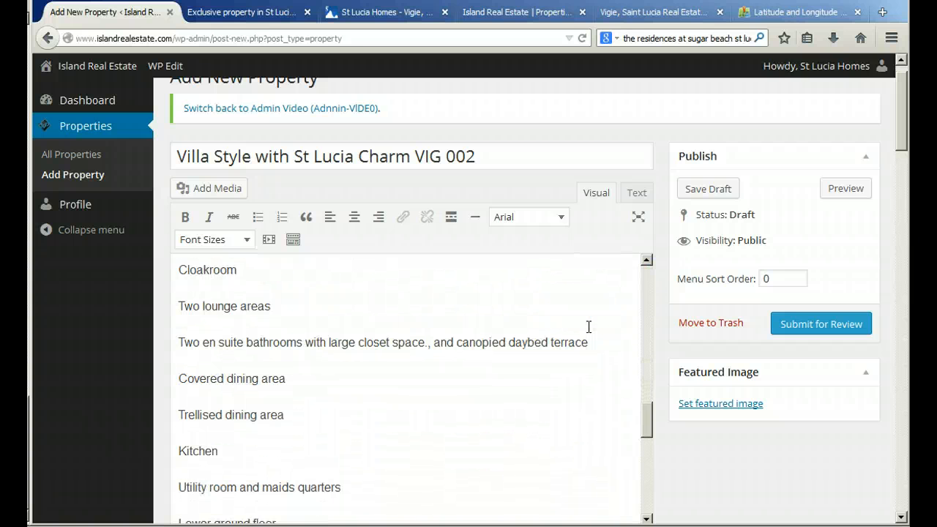
pyautogui.click(199, 363)
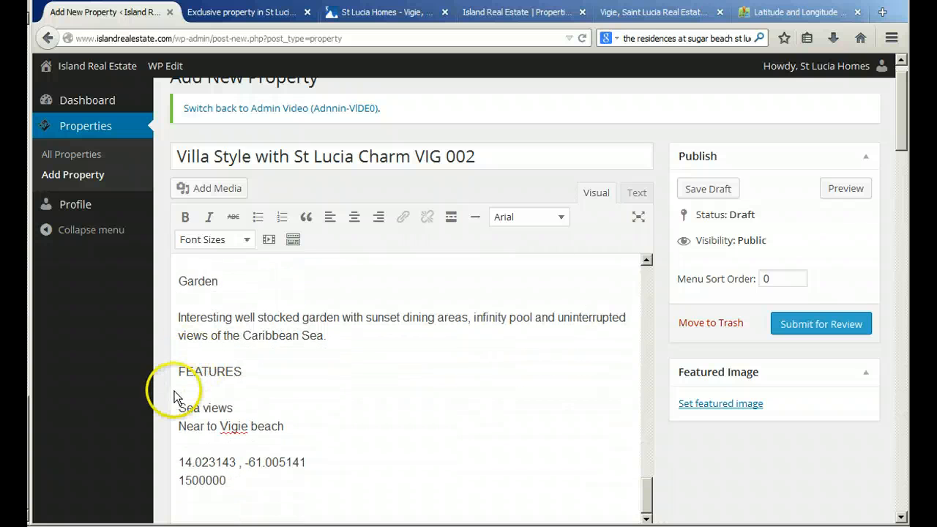
pyautogui.click(182, 388)
pyautogui.press('Delete')
pyautogui.moveTo(332, 390); pyautogui.dragTo(168, 388)
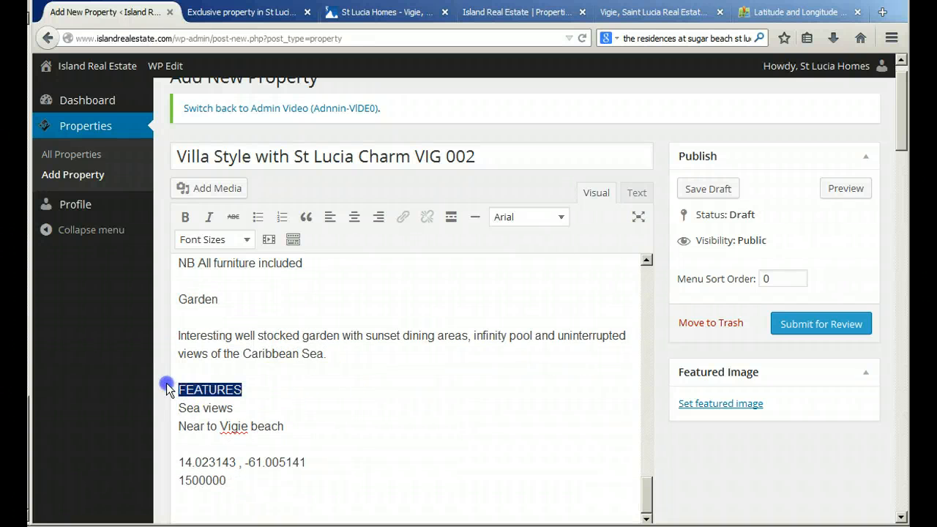
pyautogui.click(183, 217)
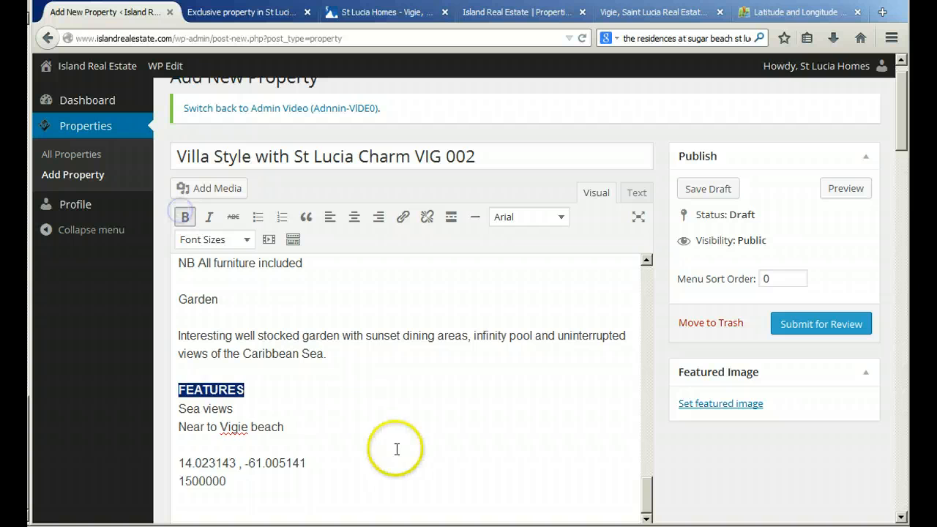
# - Place the cursor before "This lovely home" and upload the gallery folder's images 2.jpg to 8.jpg to the media library
pyautogui.scroll(15, 387, 415)
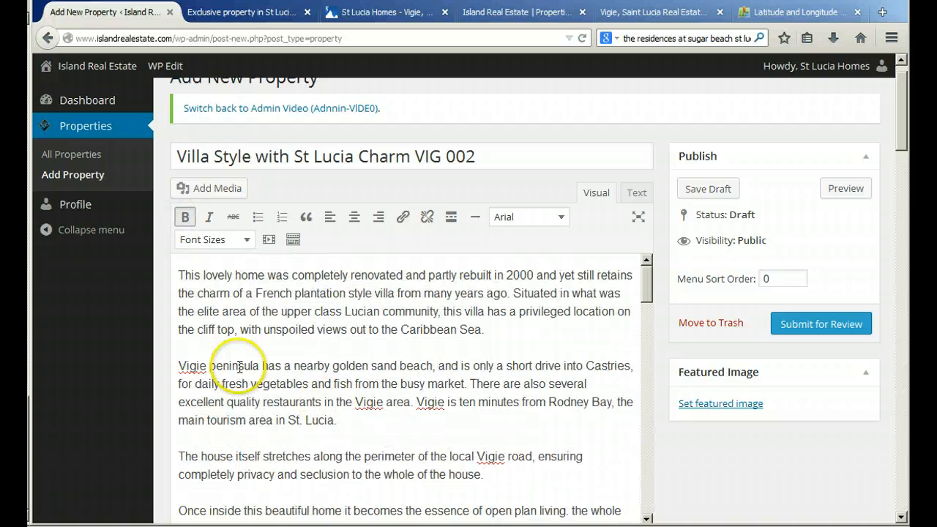
pyautogui.click(178, 274)
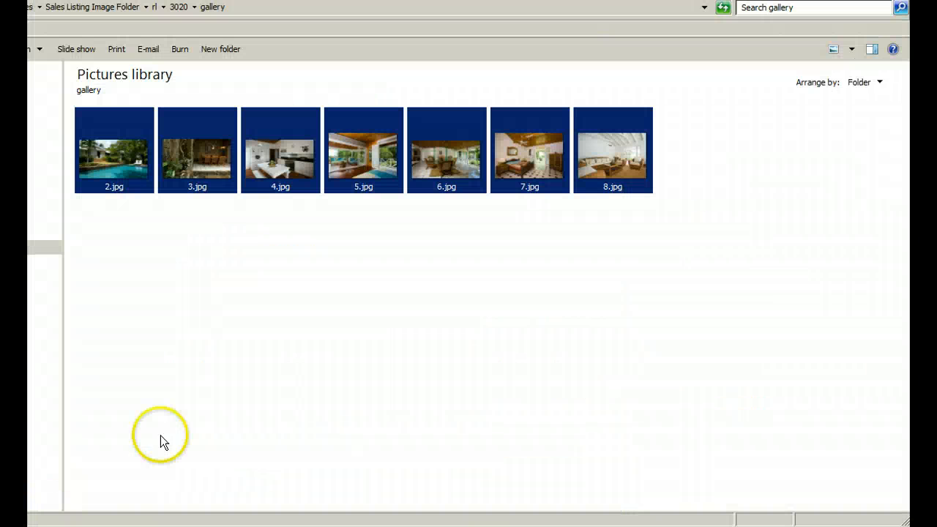
pyautogui.click(145, 158)
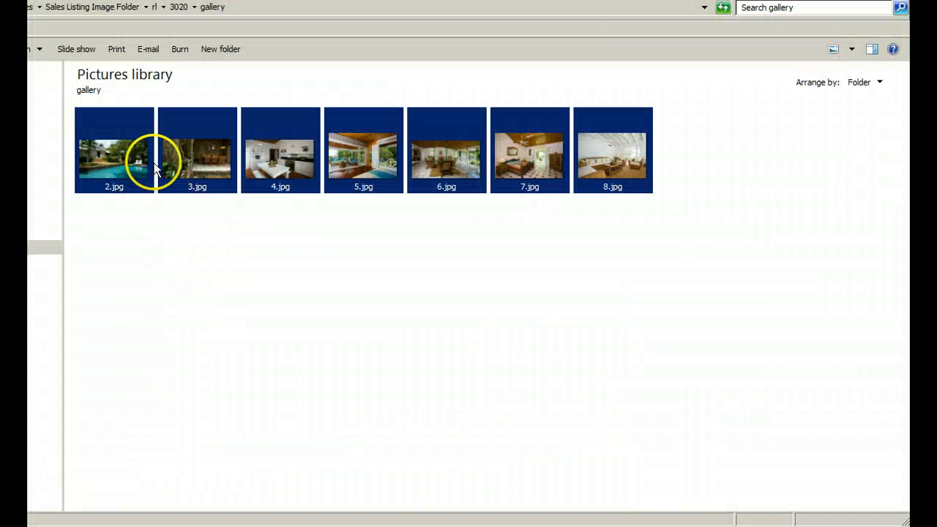
pyautogui.moveTo(134, 156); pyautogui.dragTo(73, 286)
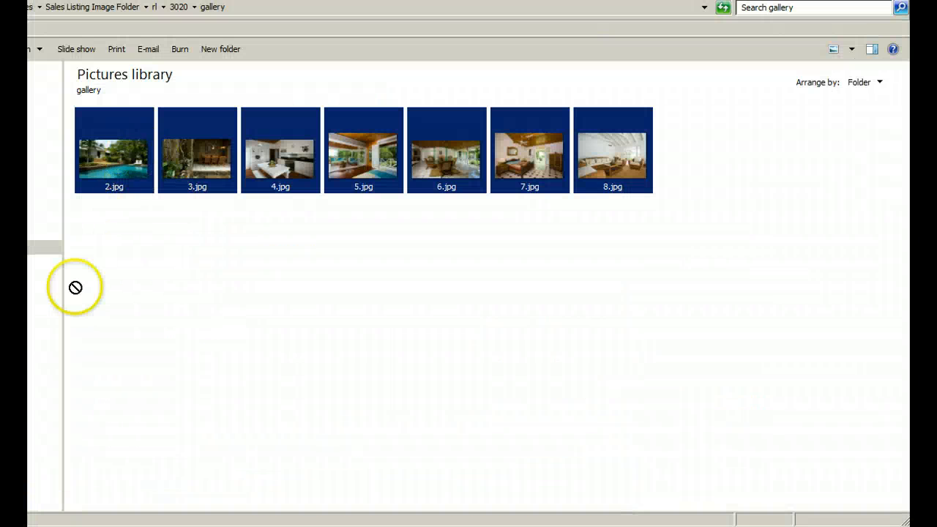
pyautogui.moveTo(110, 525); pyautogui.dragTo(248, 195)
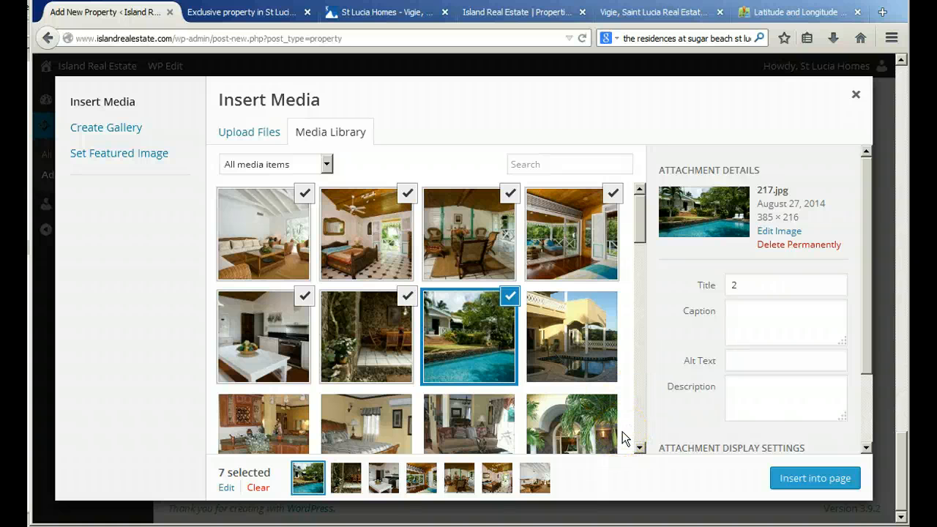
# - Clear the image selection and filter the media library to items uploaded to this page
pyautogui.click(257, 487)
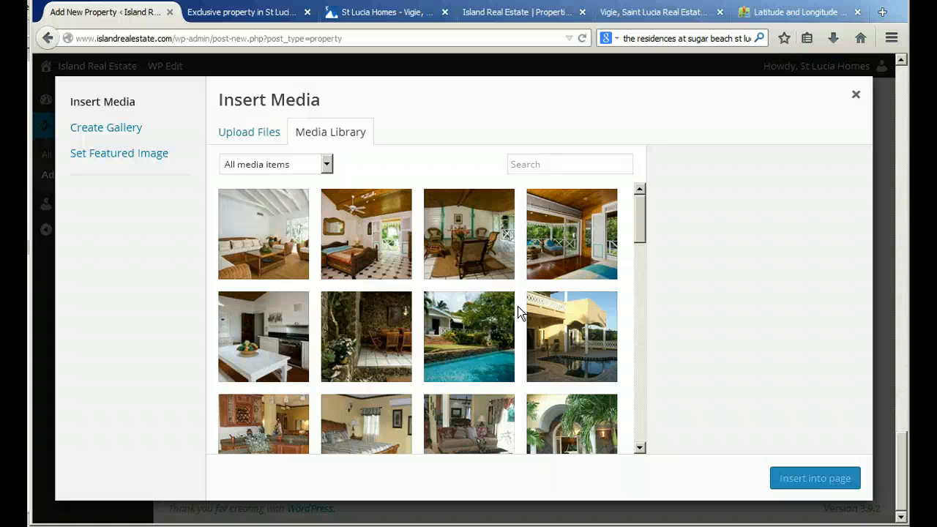
pyautogui.click(286, 167)
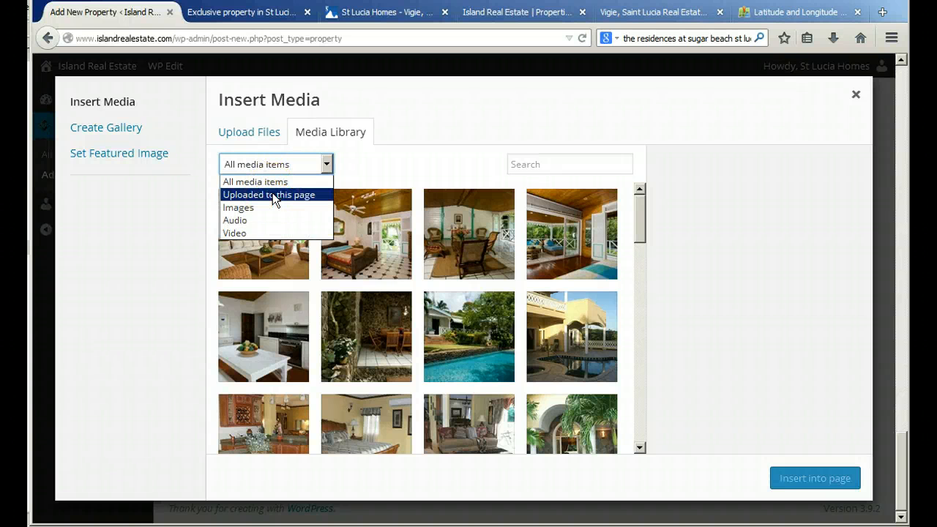
pyautogui.click(272, 194)
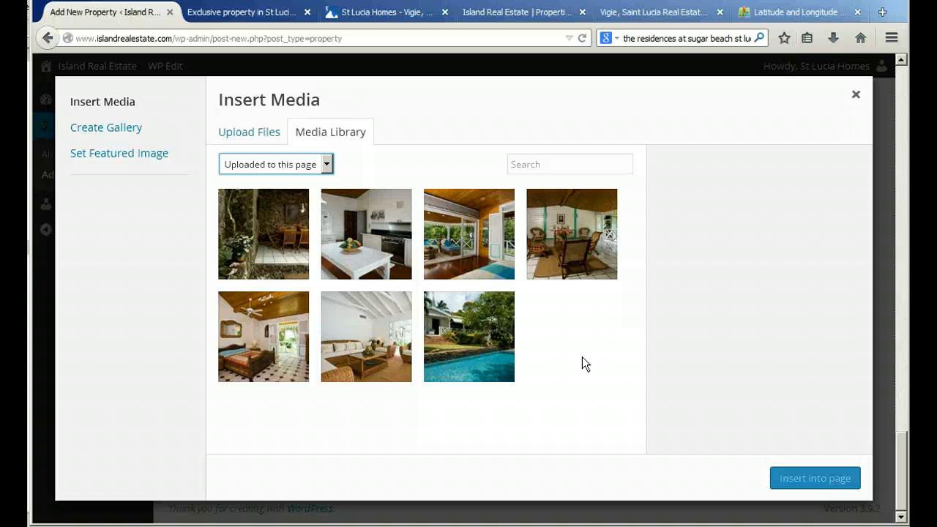
# - Reorder the uploaded photos so the terrace view photo titled 5 comes first, followed by the pool photo titled 2
pyautogui.click(474, 355)
pyautogui.moveTo(476, 358); pyautogui.dragTo(266, 246)
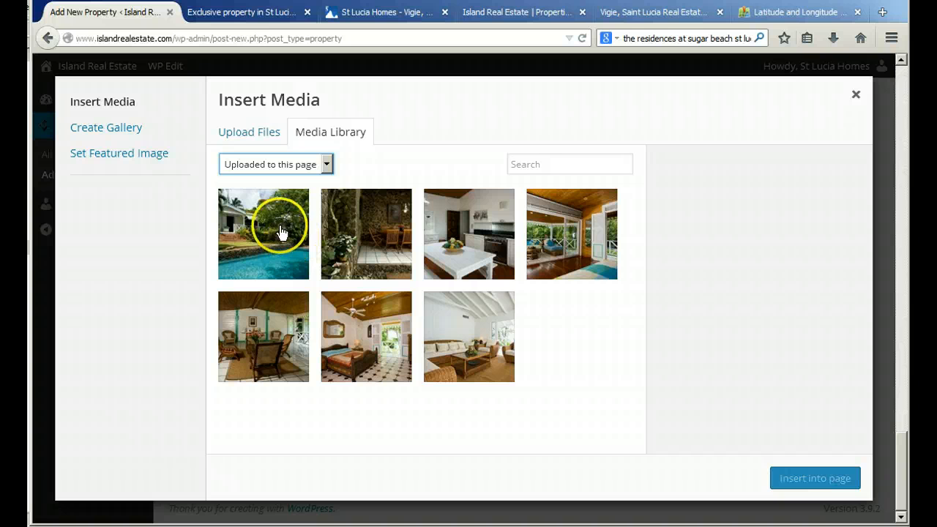
pyautogui.click(588, 223)
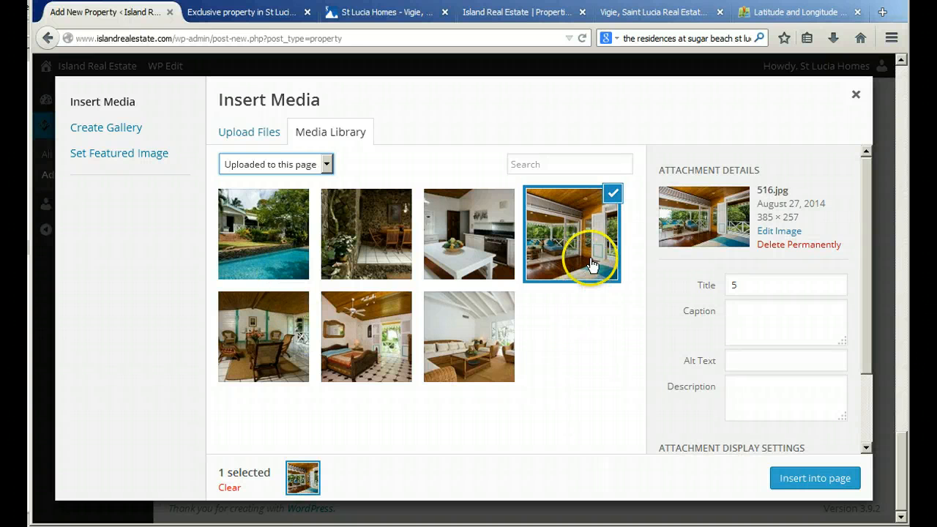
pyautogui.moveTo(591, 265); pyautogui.dragTo(282, 261)
pyautogui.click(275, 254)
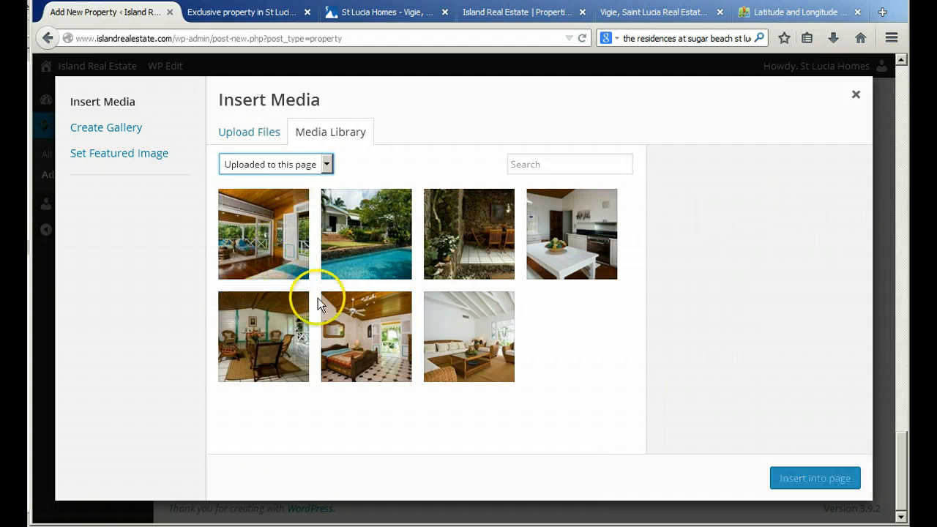
pyautogui.click(282, 239)
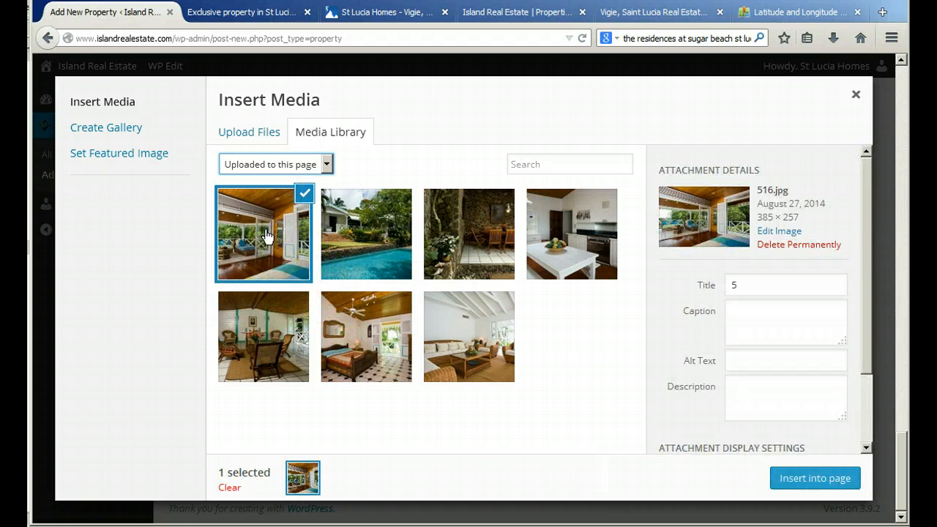
pyautogui.click(267, 237)
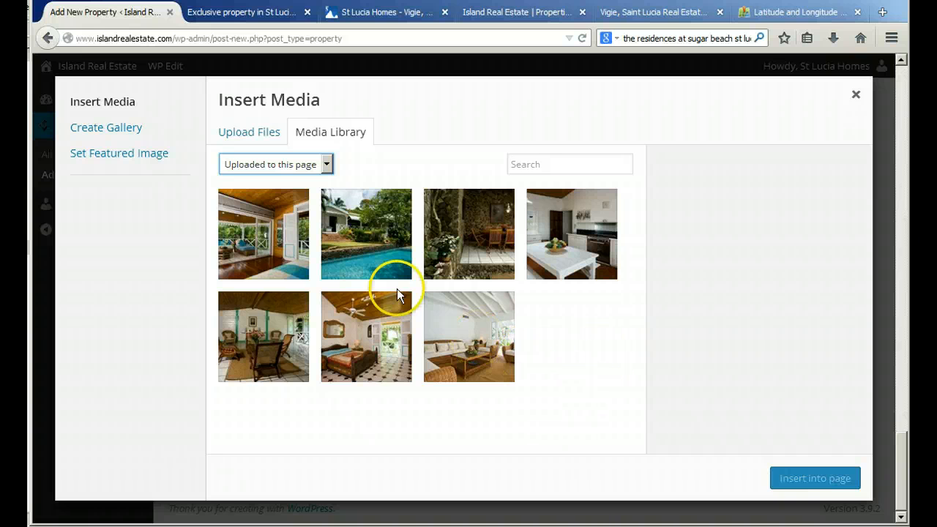
# - Insert the pool photo 217.jpg at the start of the description and select it there to check its placement
pyautogui.click(360, 229)
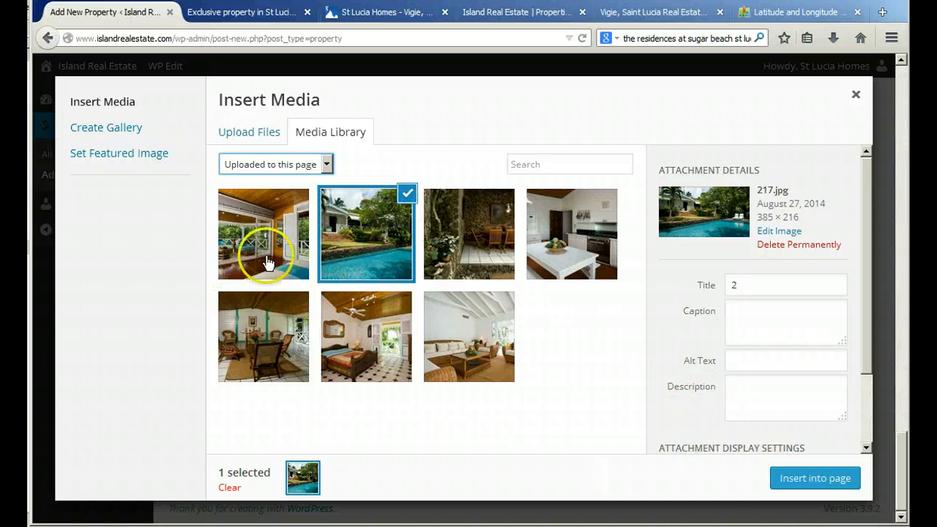
pyautogui.click(814, 479)
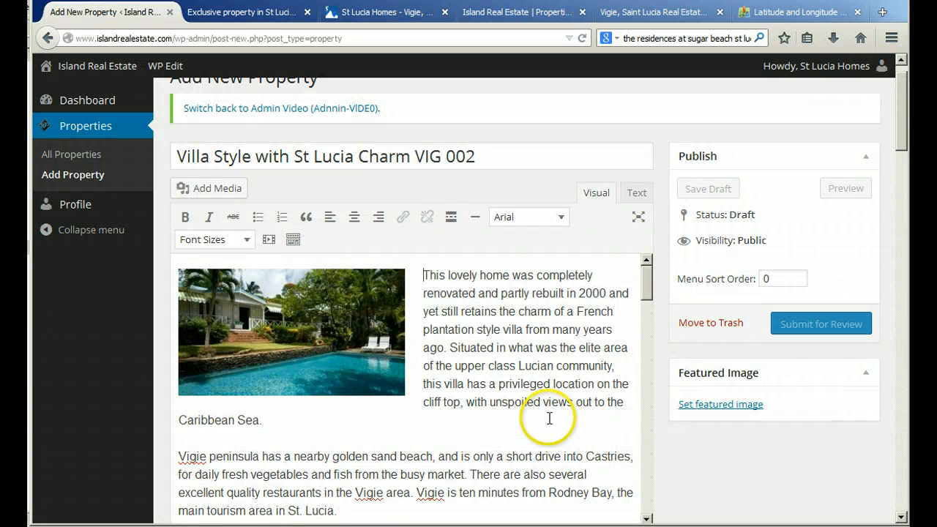
pyautogui.scroll(-3, 549, 418)
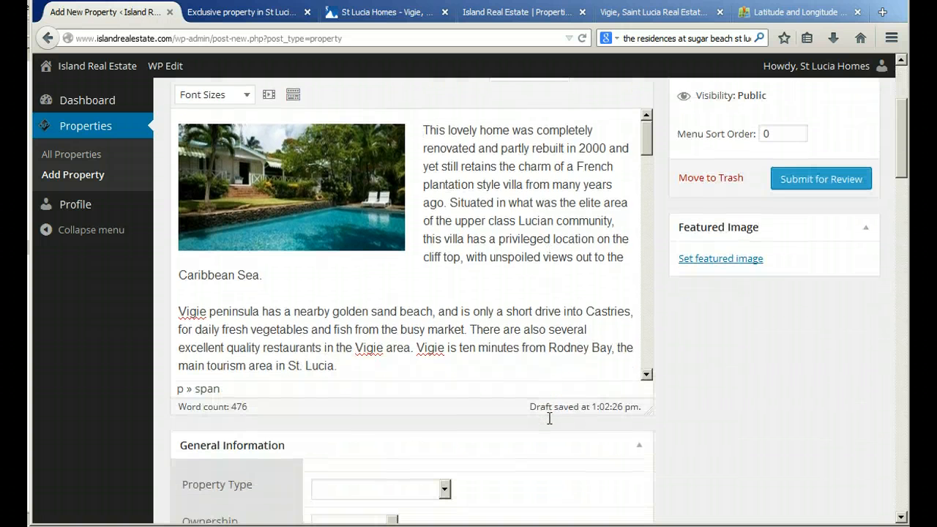
pyautogui.click(556, 336)
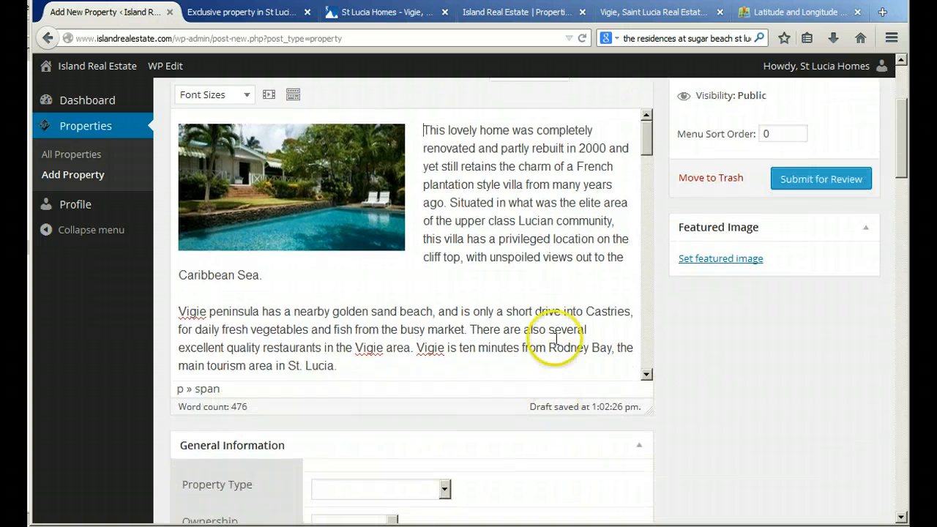
pyautogui.click(335, 186)
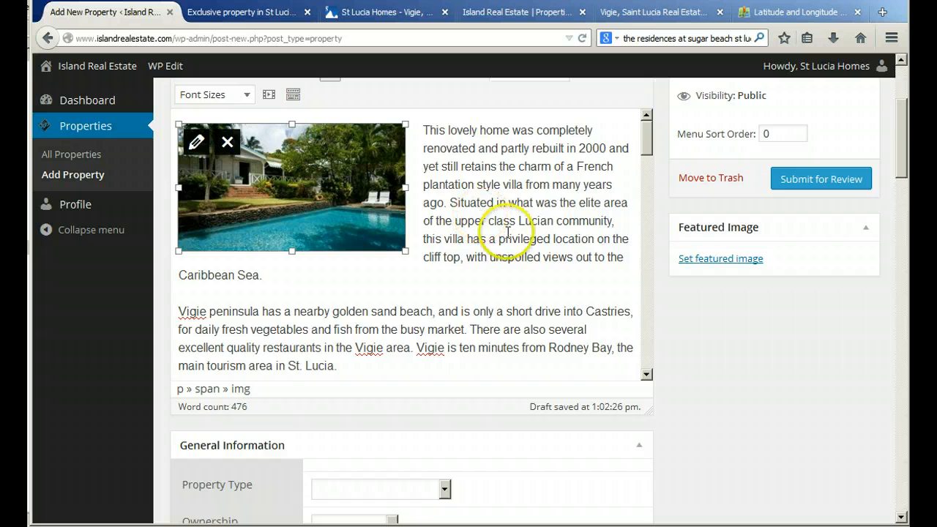
# - Check the pool photo's attachment details in the media library, then close it without inserting anything
pyautogui.scroll(1, 540, 223)
pyautogui.scroll(1, 544, 227)
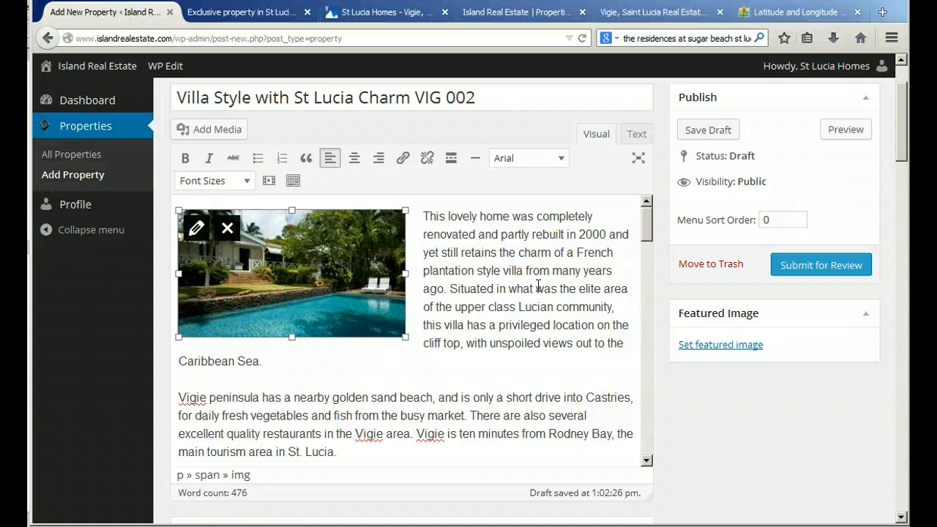
pyautogui.click(210, 130)
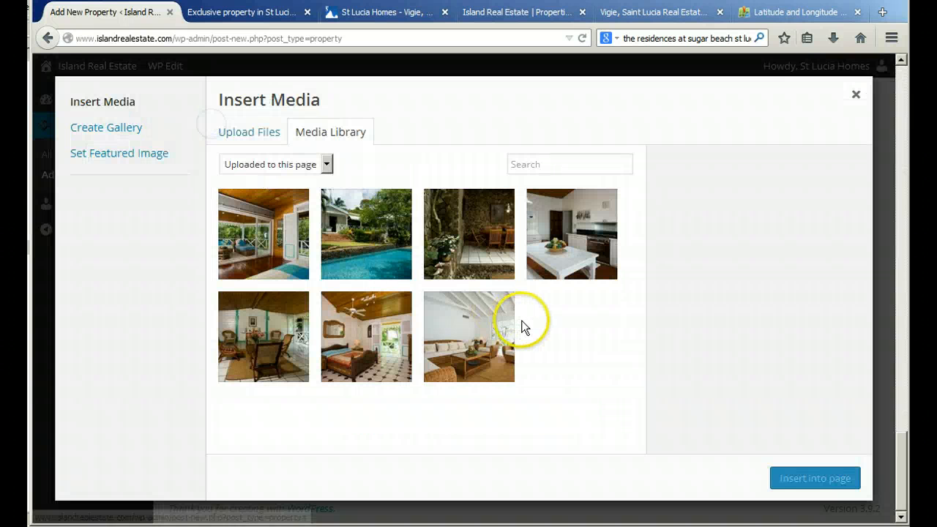
pyautogui.click(372, 240)
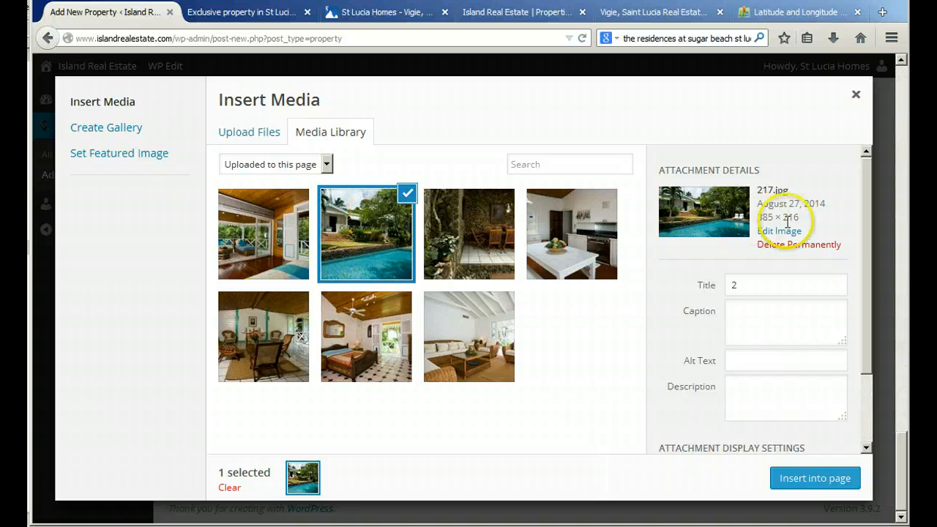
pyautogui.click(880, 307)
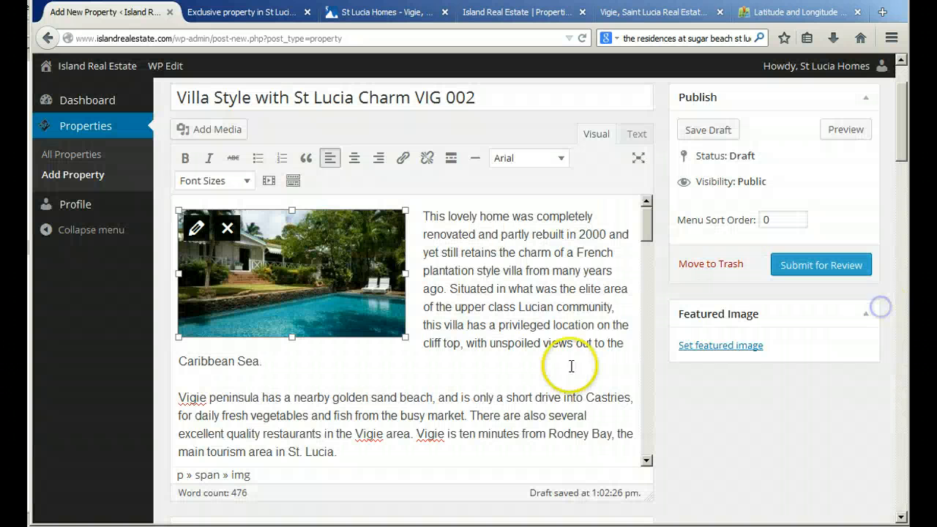
# - Set the property type to House - Villa and the Property ID to VIG 002, without a trailing space
pyautogui.scroll(-5, 513, 339)
pyautogui.scroll(-15, 513, 340)
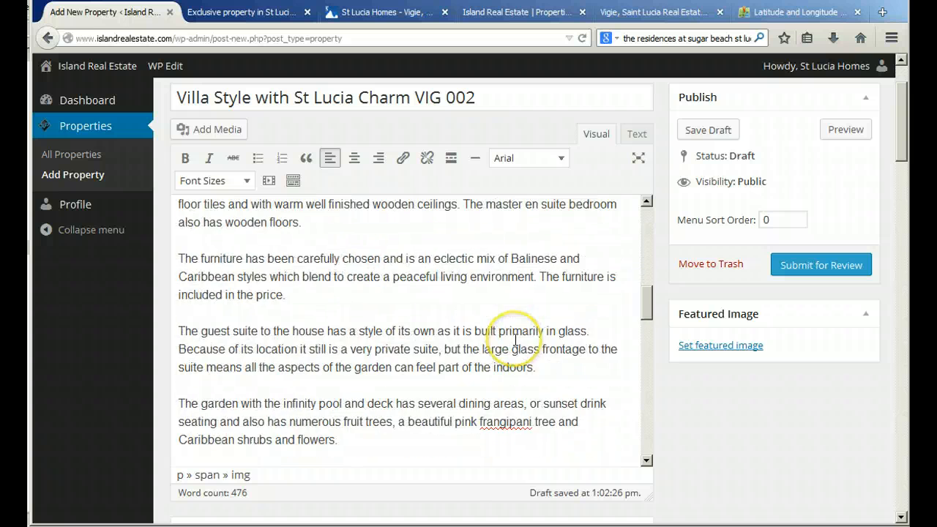
pyautogui.scroll(1, 516, 340)
pyautogui.scroll(-12, 515, 339)
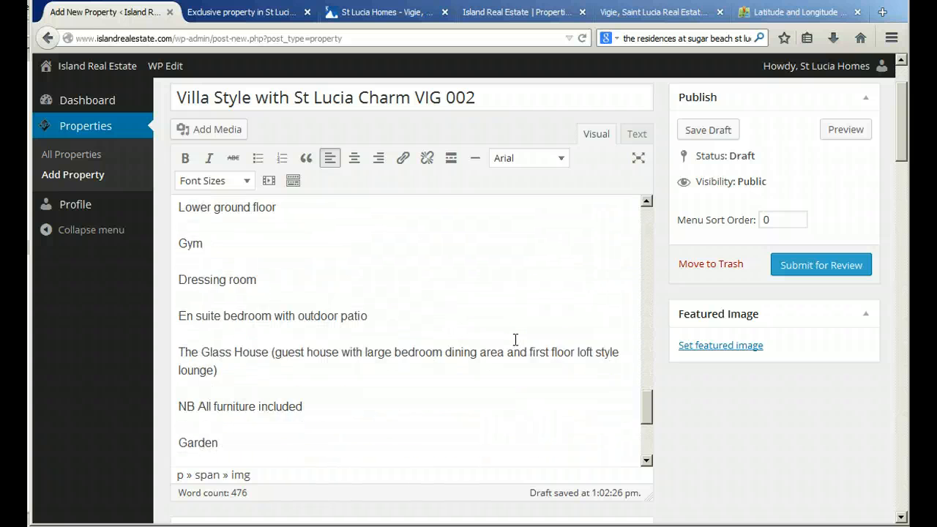
pyautogui.click(437, 347)
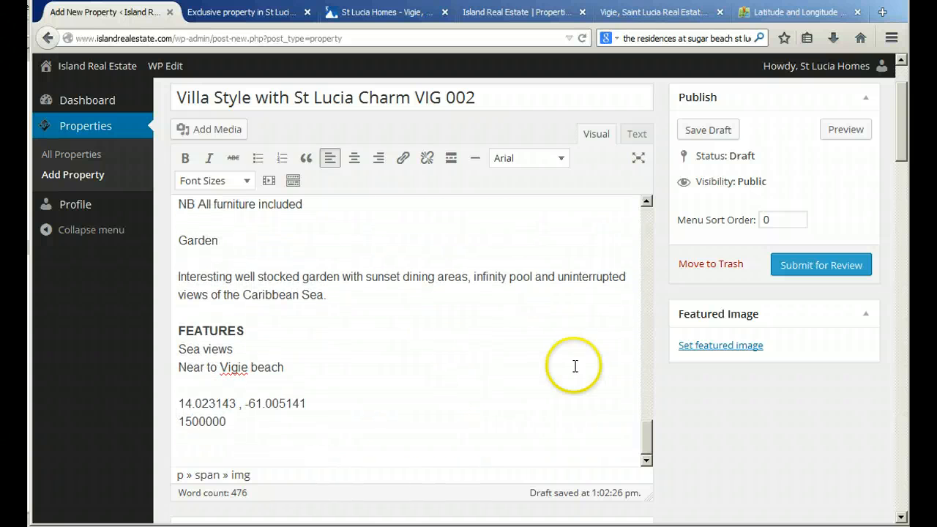
pyautogui.scroll(-2, 733, 428)
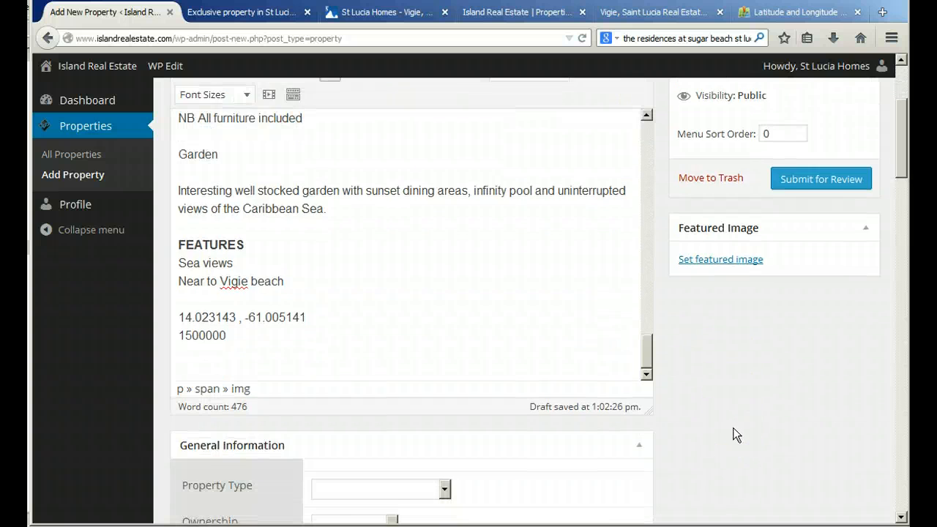
pyautogui.scroll(-4, 733, 427)
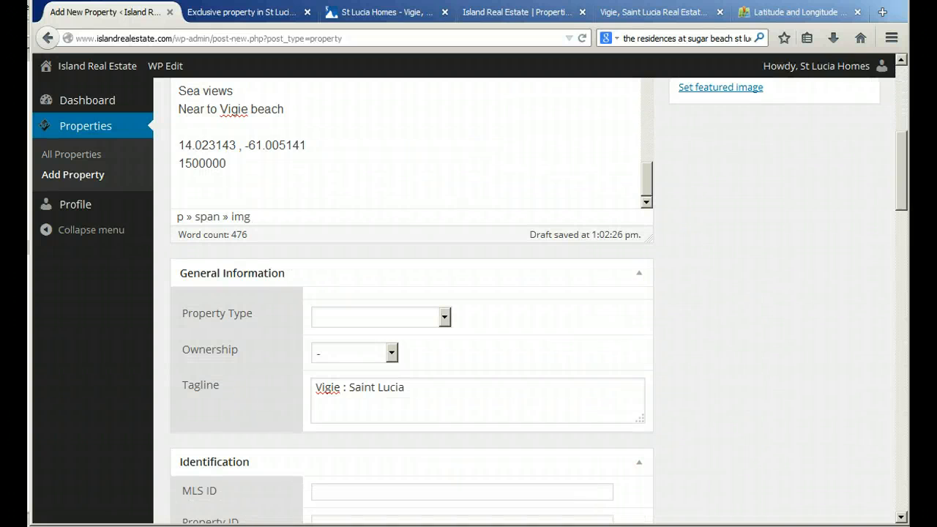
pyautogui.click(732, 397)
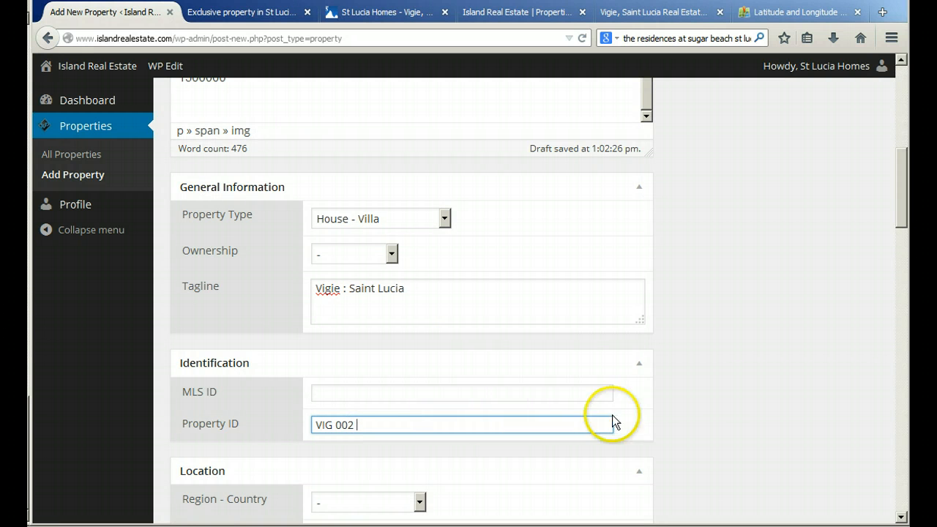
pyautogui.scroll(-2, 663, 424)
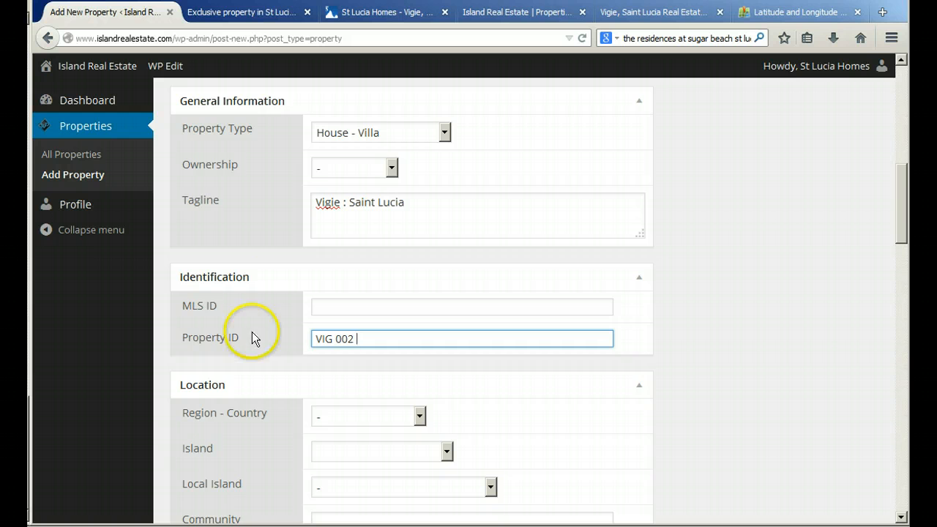
pyautogui.click(366, 309)
pyautogui.click(371, 339)
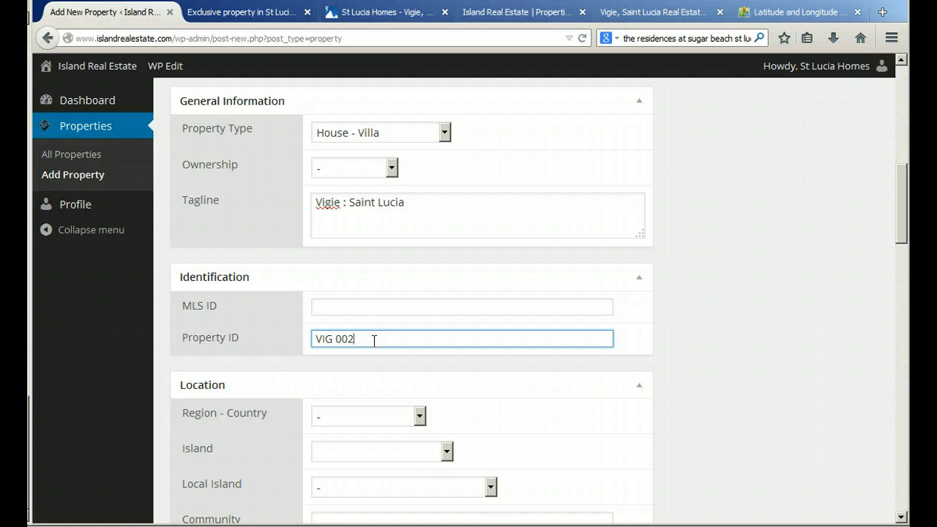
# - Set the location to region Caribbean, island St Lucia and community Vigie Penninsula, and fill in the street address
pyautogui.scroll(-2, 690, 347)
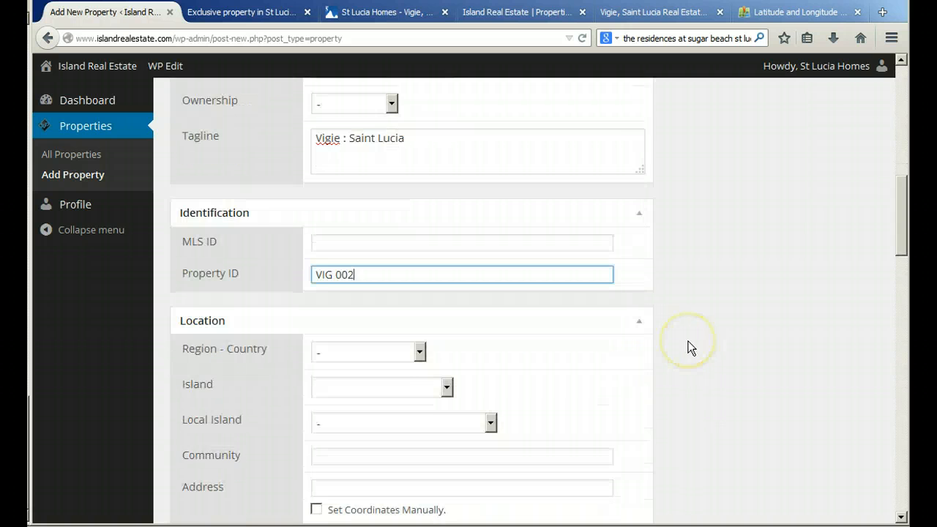
pyautogui.scroll(-2, 690, 347)
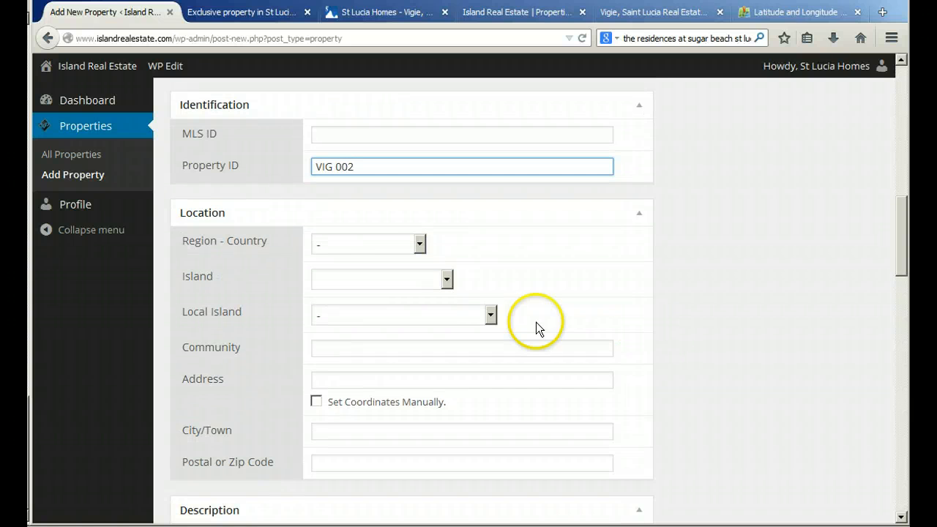
pyautogui.click(377, 248)
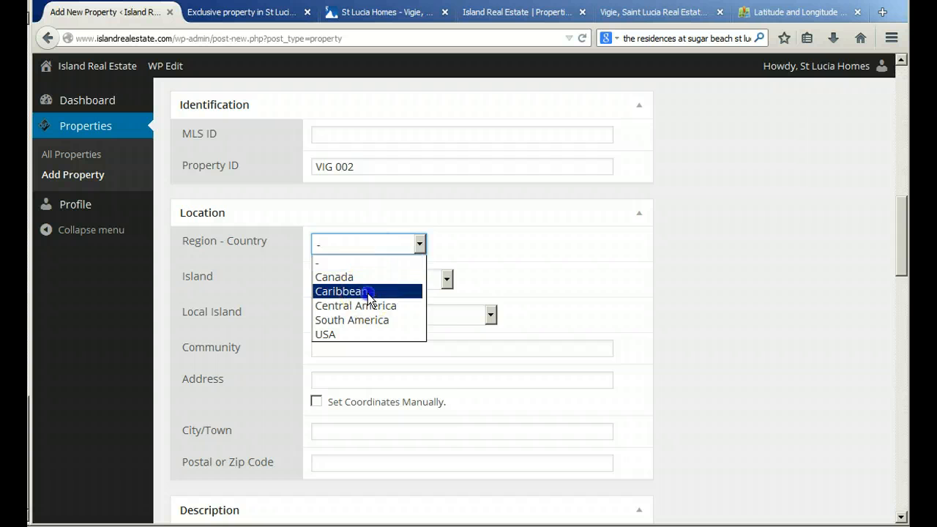
pyautogui.click(368, 290)
pyautogui.click(370, 277)
pyautogui.scroll(-4, 390, 485)
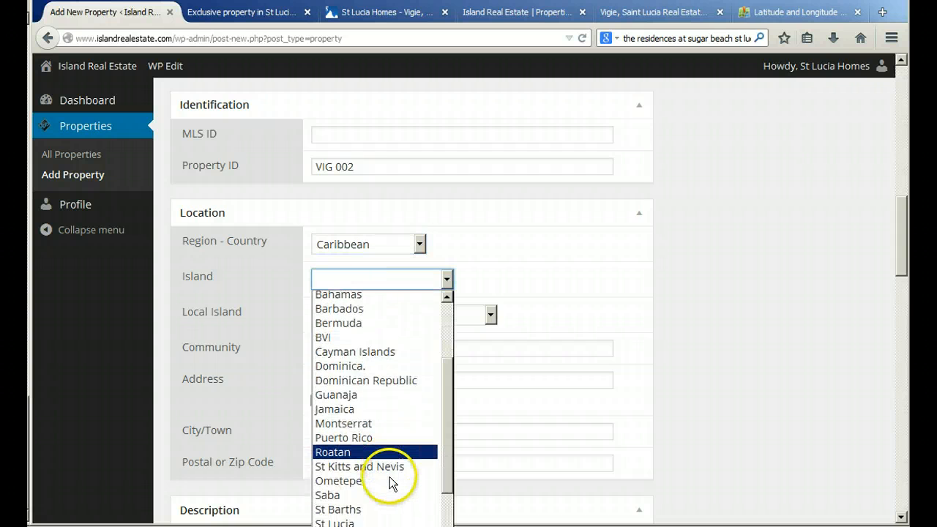
pyautogui.click(370, 458)
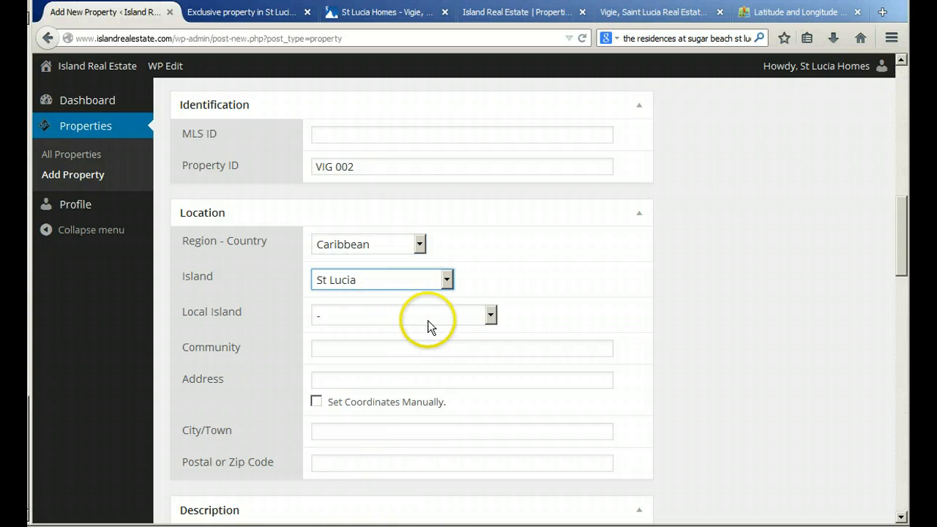
pyautogui.click(380, 350)
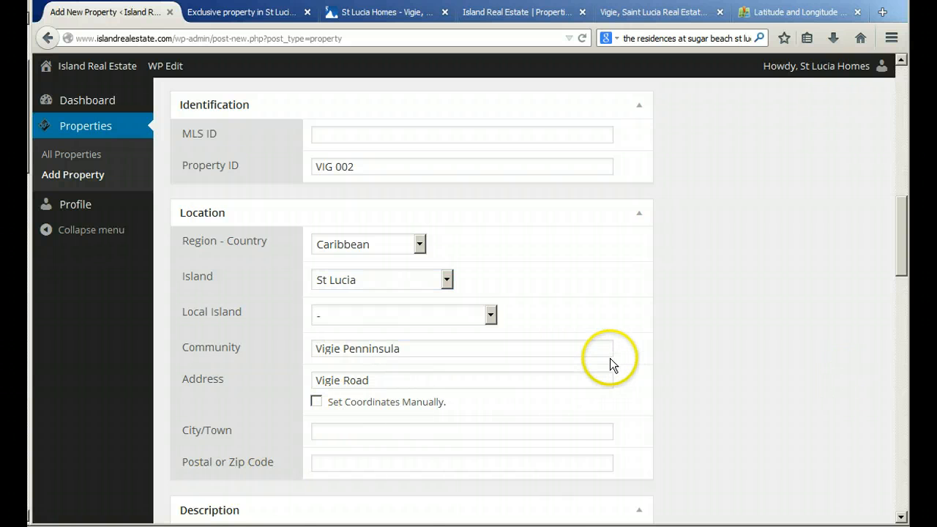
# - Enable manual coordinates for the address and place the cursor in the Latitude field
pyautogui.scroll(-2, 598, 332)
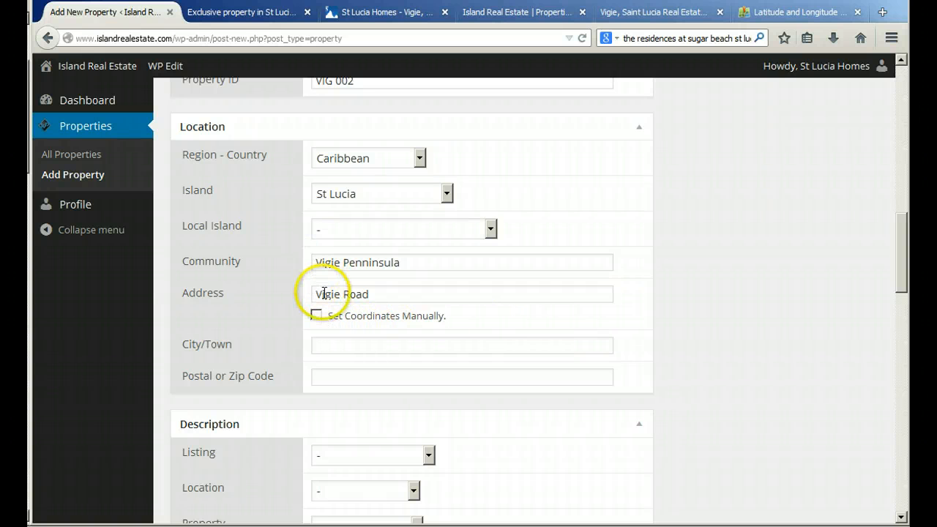
pyautogui.click(316, 316)
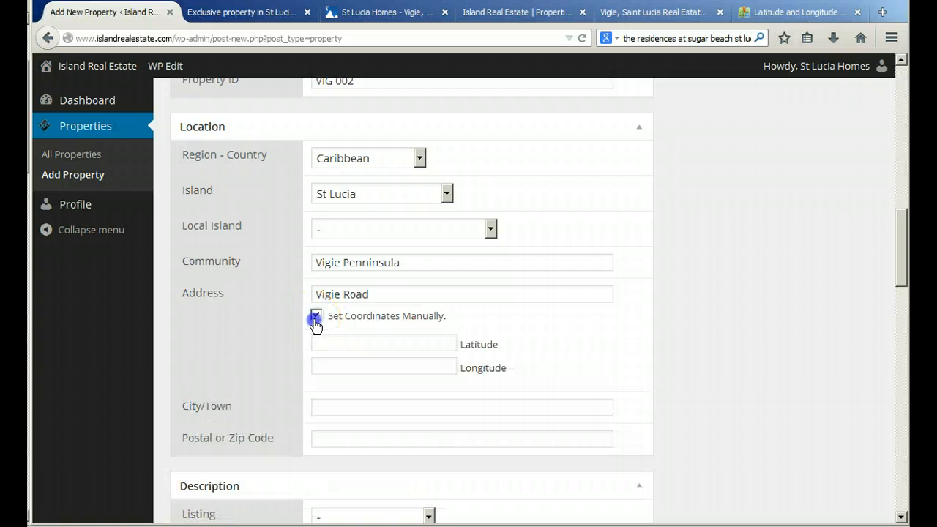
pyautogui.click(401, 343)
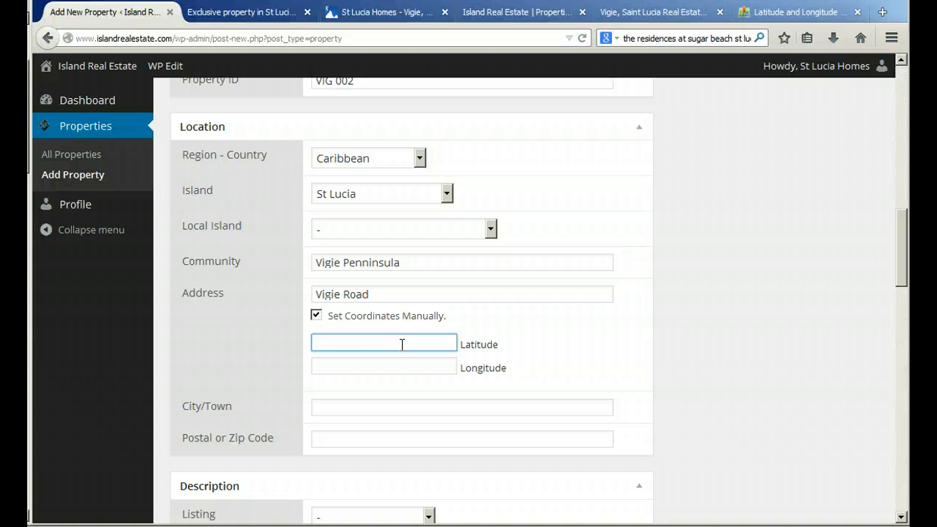
# - Switch to latlong.net, check the marker's surroundings on the vigie st lucia map and copy its coordinates 14.023143 , -61.005141
pyautogui.click(784, 16)
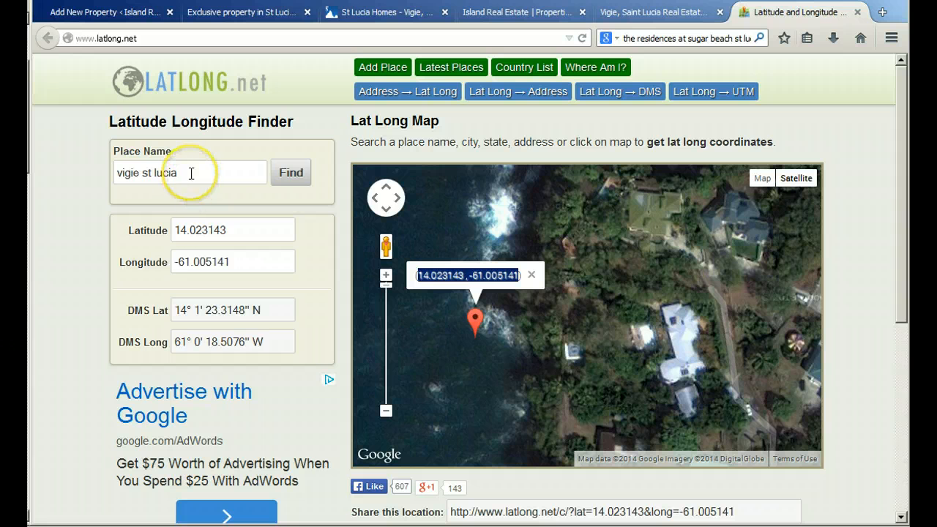
pyautogui.click(386, 414)
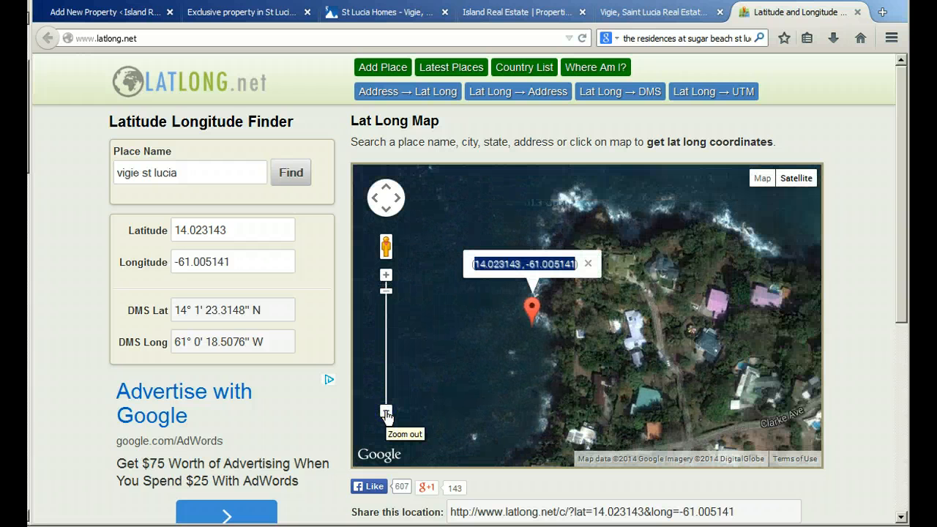
pyautogui.click(385, 275)
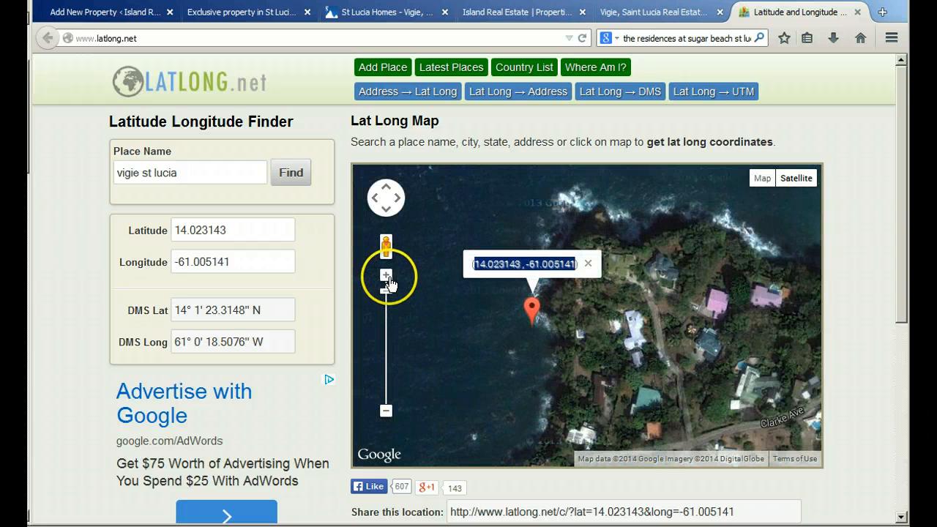
pyautogui.click(386, 276)
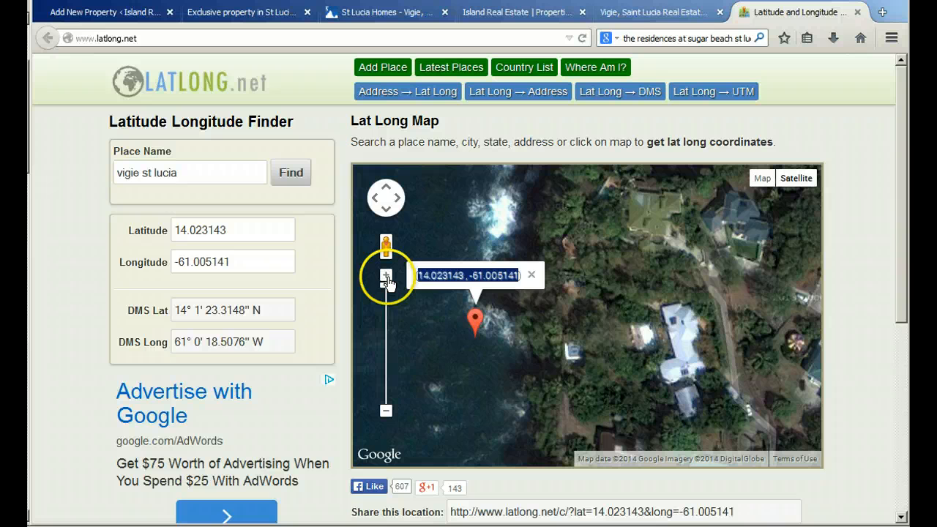
pyautogui.click(508, 276)
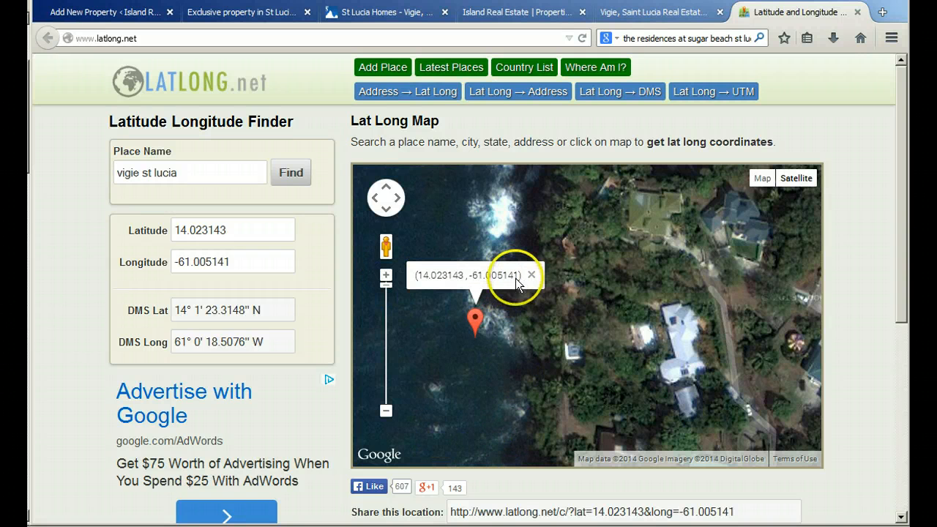
pyautogui.moveTo(517, 277); pyautogui.dragTo(414, 283)
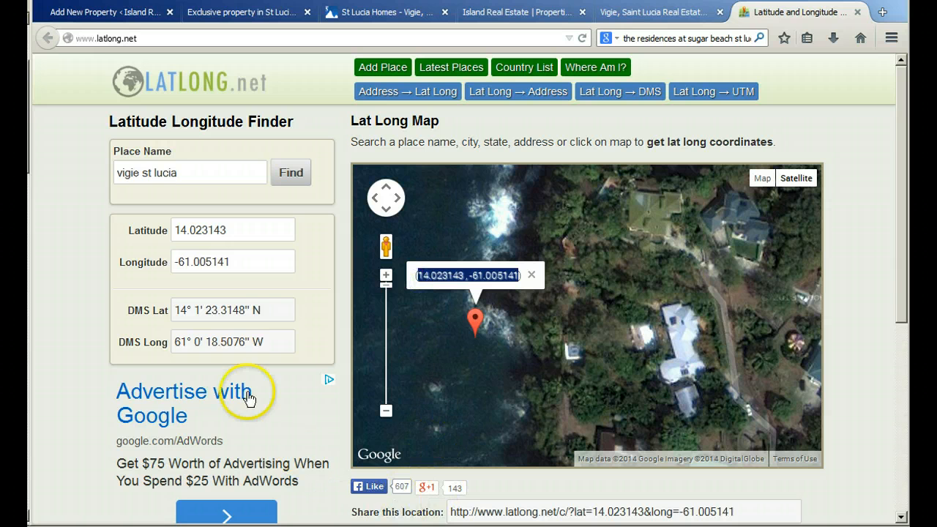
# - Return to the new property form and set the latitude to 14.023143 and the longitude to -61.005141
pyautogui.click(114, 20)
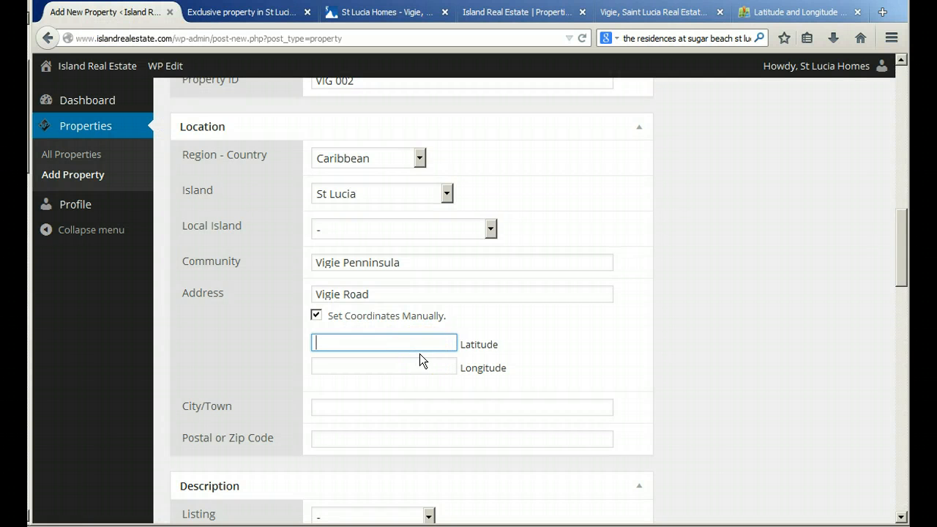
pyautogui.write('14.023143 , -61.005141')
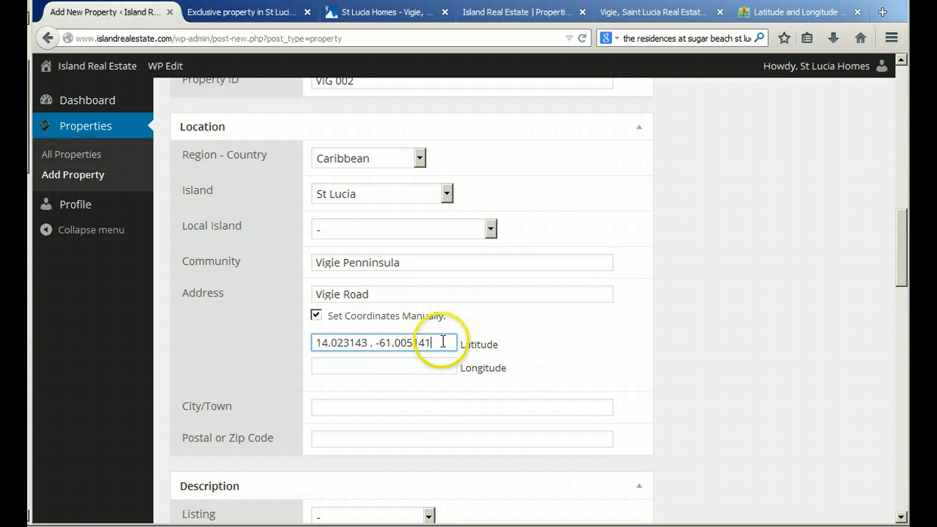
pyautogui.moveTo(442, 342); pyautogui.dragTo(388, 334)
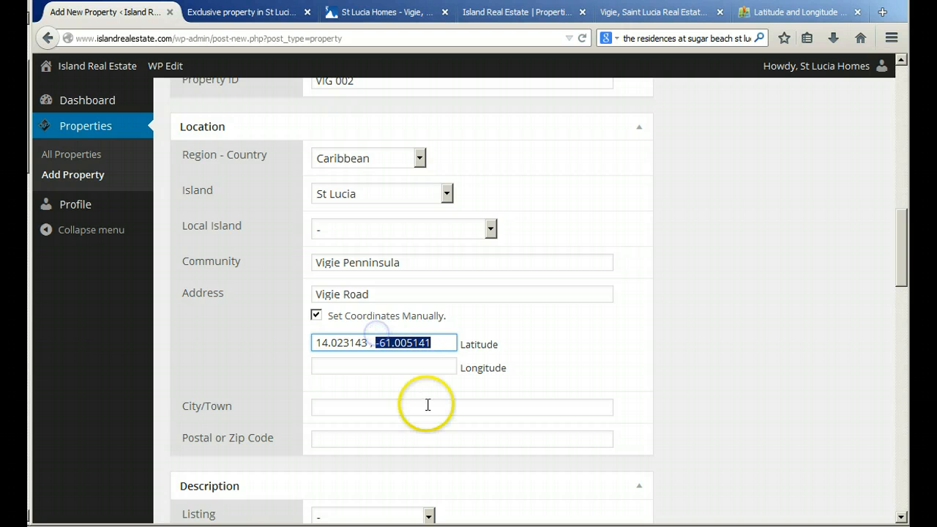
pyautogui.click(336, 367)
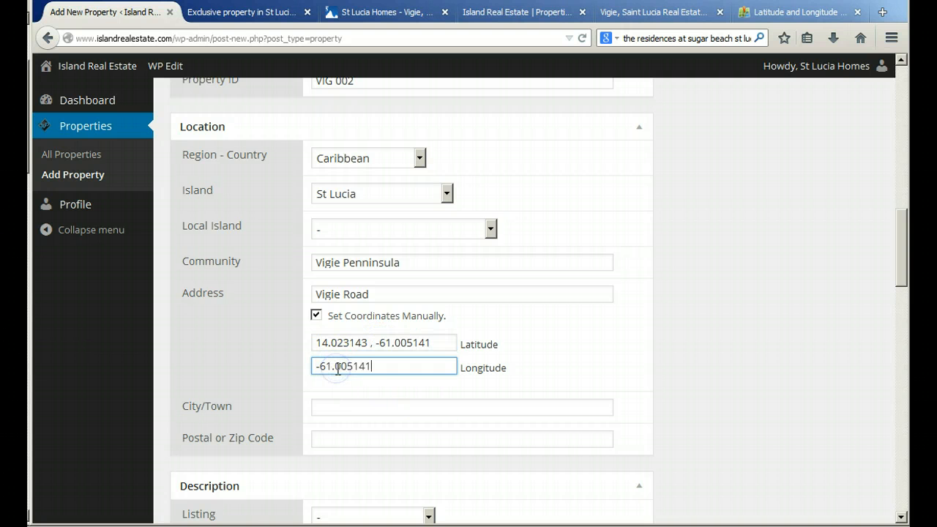
pyautogui.click(372, 342)
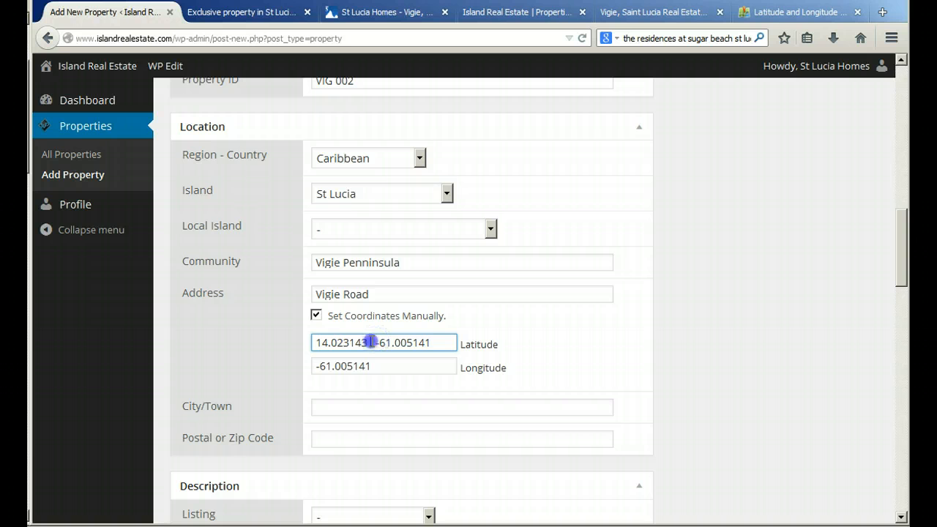
pyautogui.moveTo(371, 342); pyautogui.dragTo(472, 342)
pyautogui.press('BackSpace')
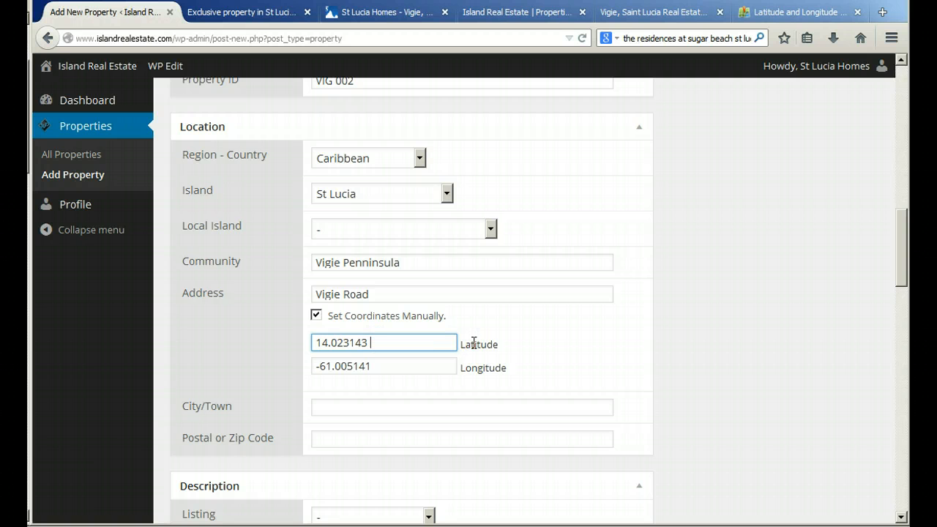
pyautogui.scroll(-2, 604, 322)
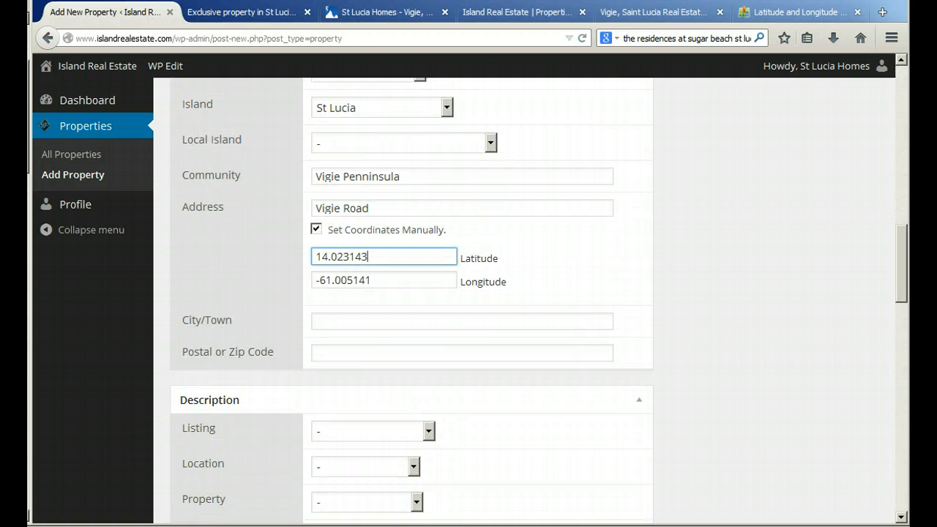
pyautogui.scroll(-3, 530, 373)
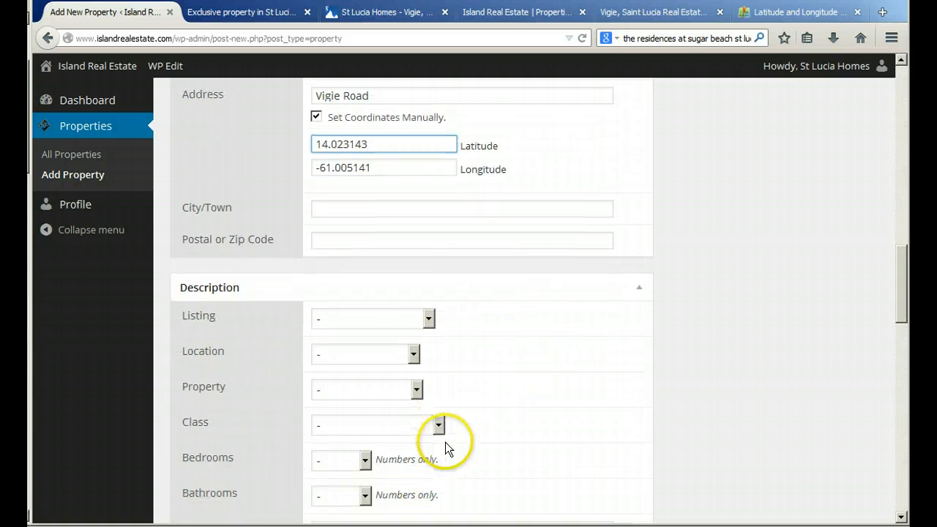
# - Set the listing to For Sale, Ocean view, House-Villa, Residential, 4 bedrooms, 4.50 bathrooms and furnished, and enter the price 1500000
pyautogui.scroll(-2, 445, 442)
pyautogui.click(368, 262)
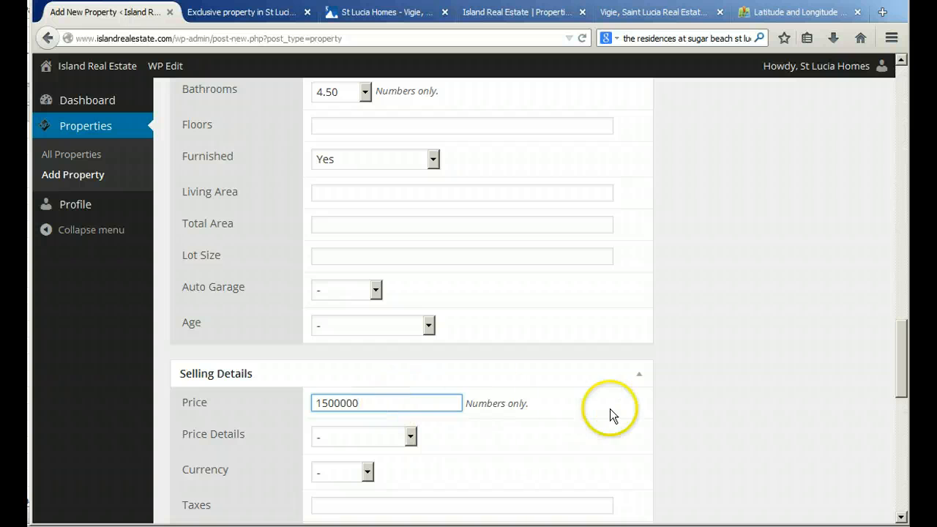
pyautogui.scroll(-2, 611, 411)
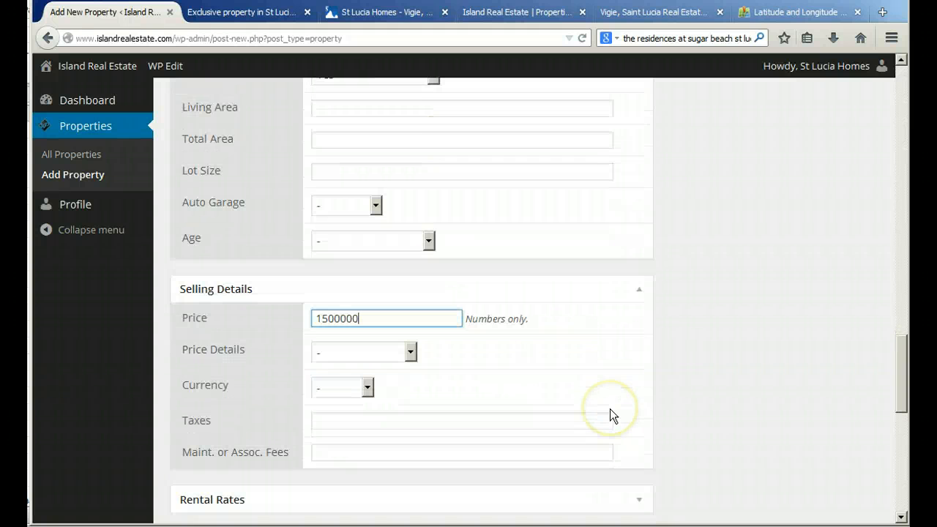
# - Leave the price details empty and set the selling currency to USD
pyautogui.click(358, 352)
pyautogui.click(357, 352)
pyautogui.click(358, 386)
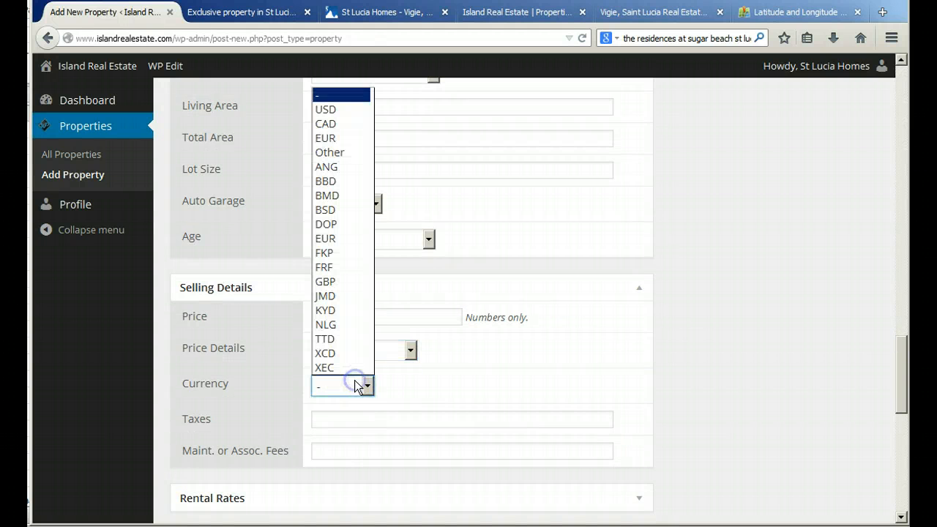
pyautogui.click(339, 111)
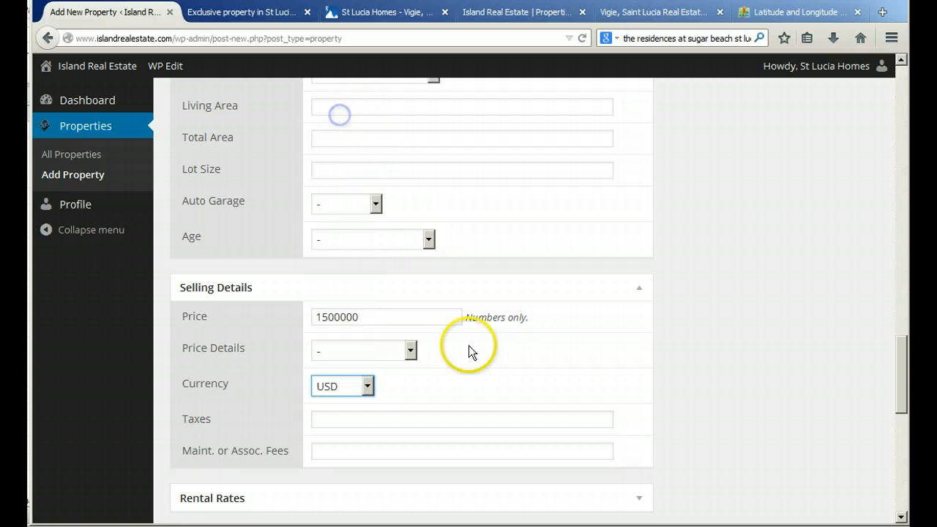
# - Set the agency name in the agency contact details to the suggested St Lucia Homes and move on to the telephone field
pyautogui.scroll(-6, 470, 352)
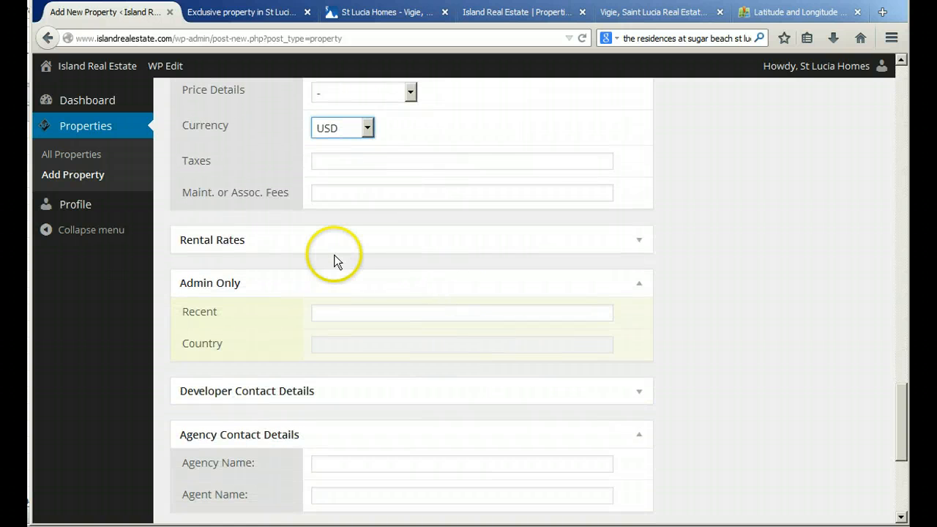
pyautogui.scroll(-2, 403, 372)
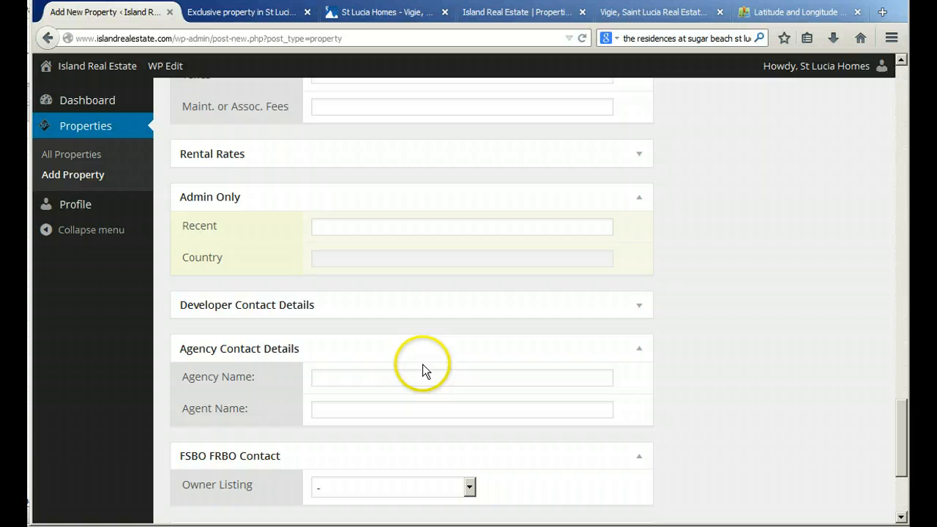
pyautogui.click(367, 376)
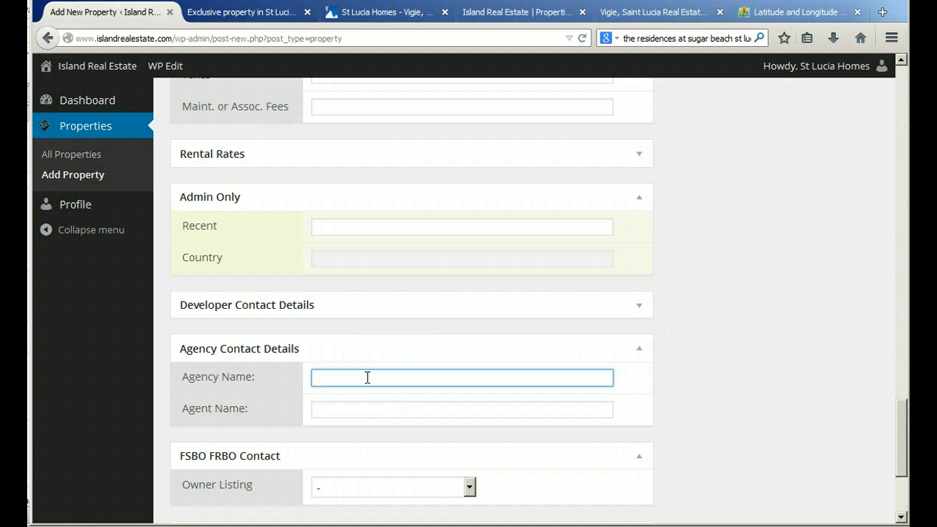
pyautogui.write('St')
pyautogui.press('Down')
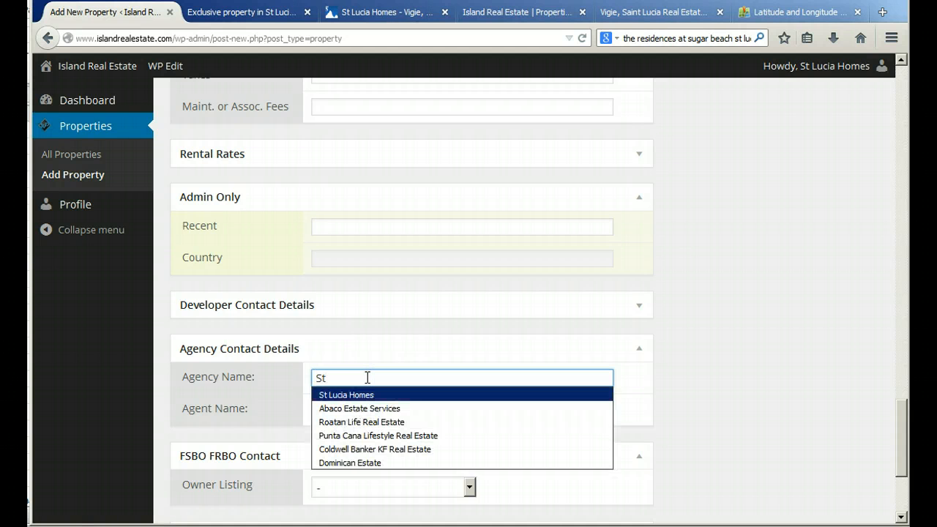
pyautogui.press('Tab')
pyautogui.press('Tab')
pyautogui.press('Tab')
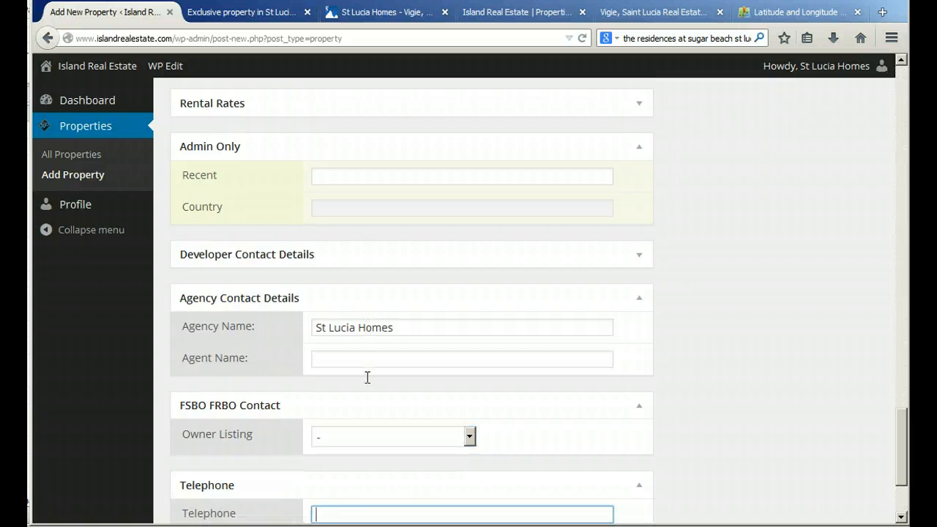
# - Fill in the agency's telephone number from the matching saved entry
pyautogui.write('7588')
pyautogui.press('BackSpace')
pyautogui.press('BackSpace')
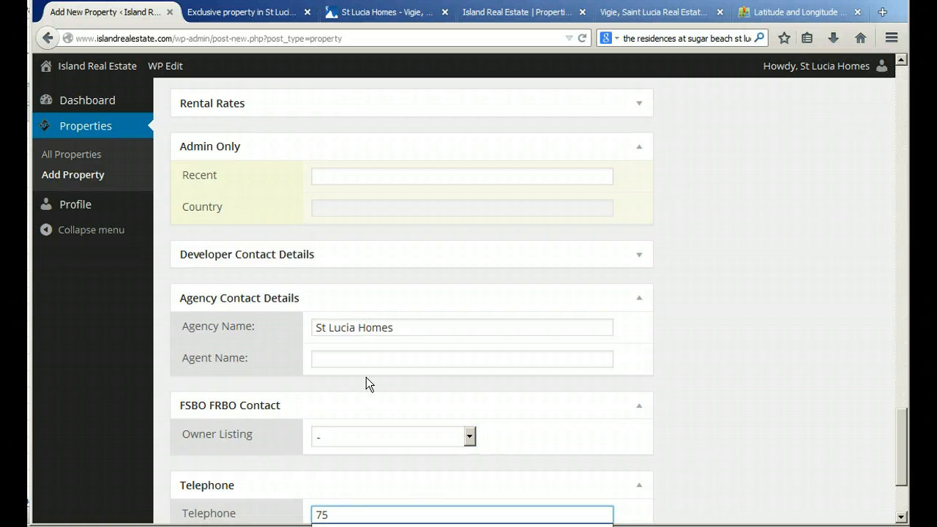
pyautogui.write('8')
pyautogui.press('Down')
pyautogui.press('Tab')
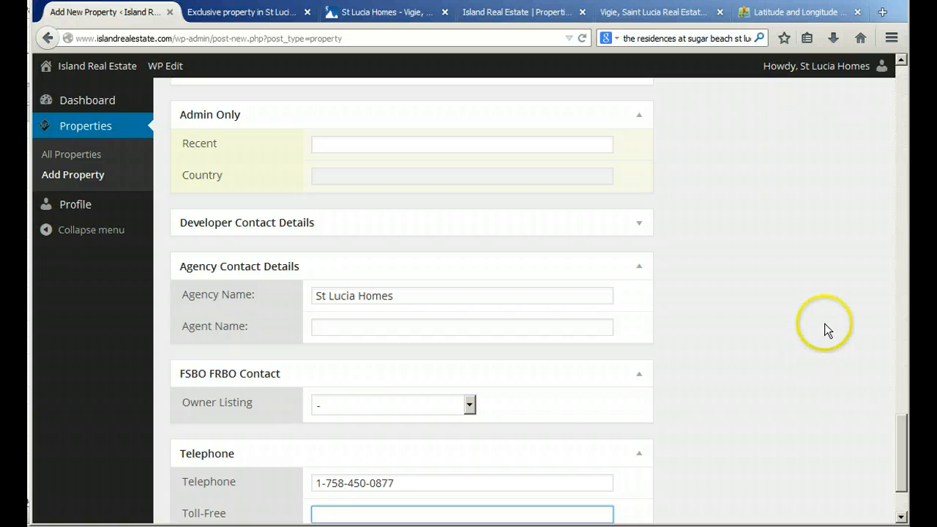
pyautogui.scroll(-2, 809, 335)
pyautogui.scroll(-1, 809, 336)
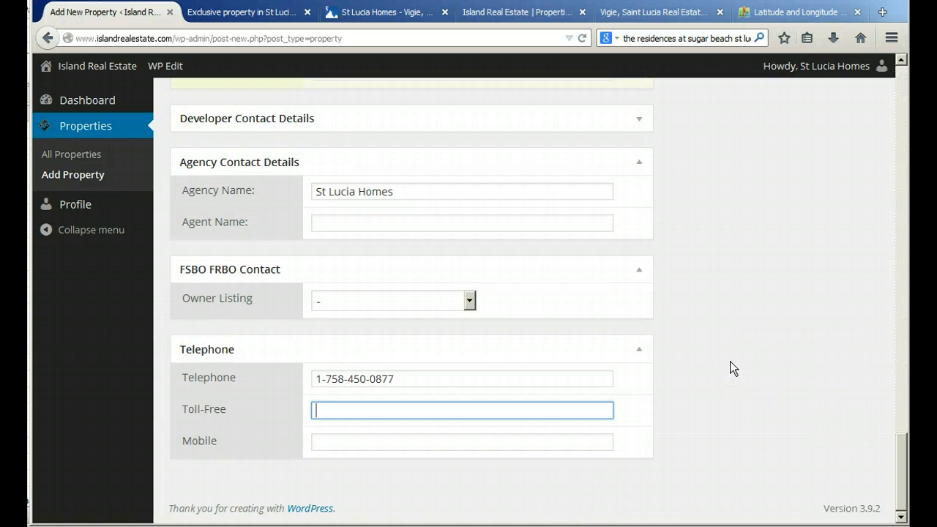
# - Review the selling and contact sections, and expand the Rental Rates section to examine its fields before collapsing it again
pyautogui.scroll(6, 730, 361)
pyautogui.scroll(2, 729, 361)
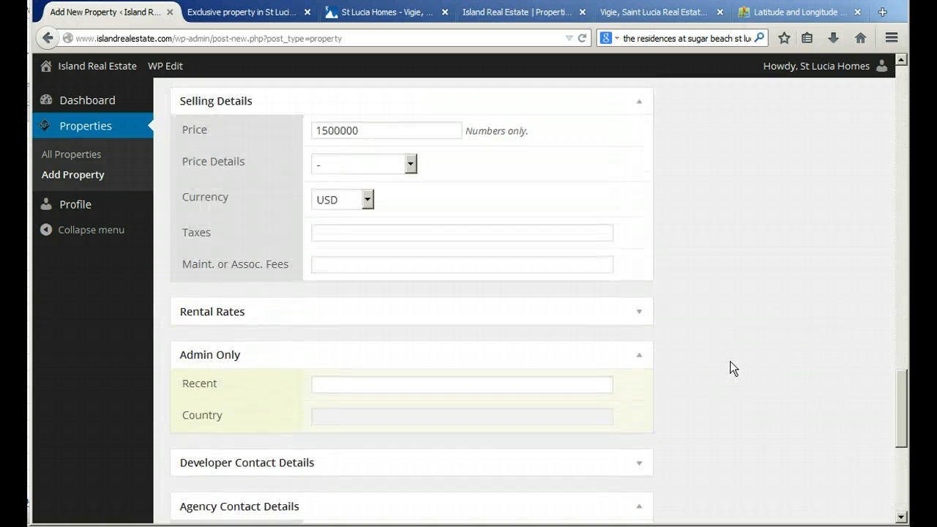
pyautogui.scroll(-8, 730, 361)
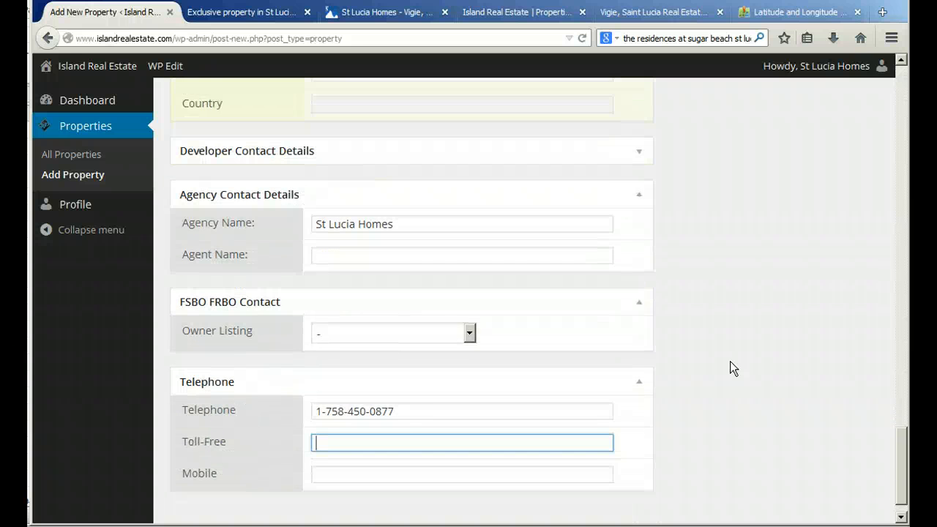
pyautogui.scroll(8, 730, 361)
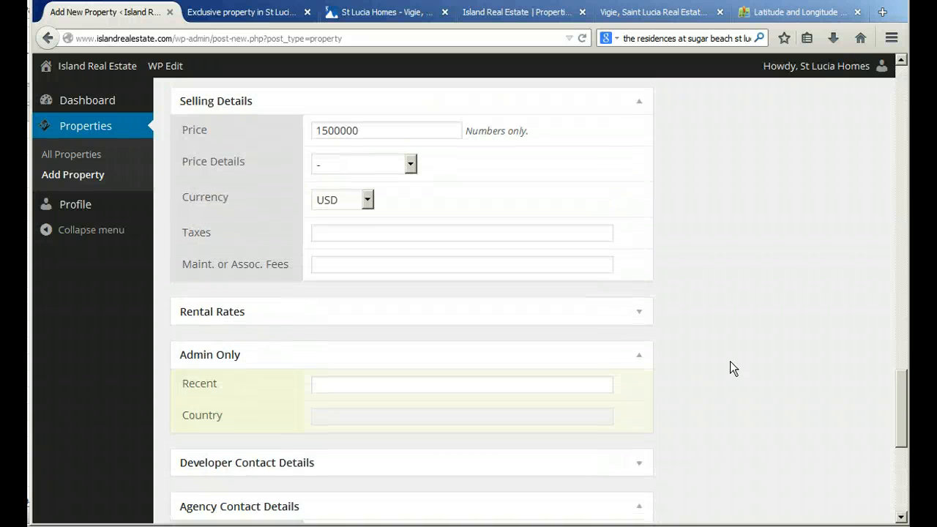
pyautogui.scroll(-2, 729, 361)
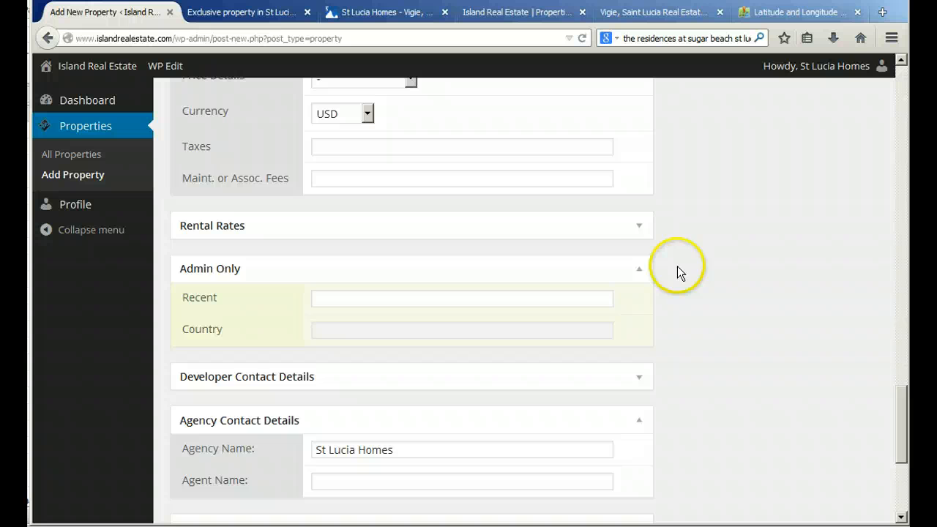
pyautogui.click(637, 225)
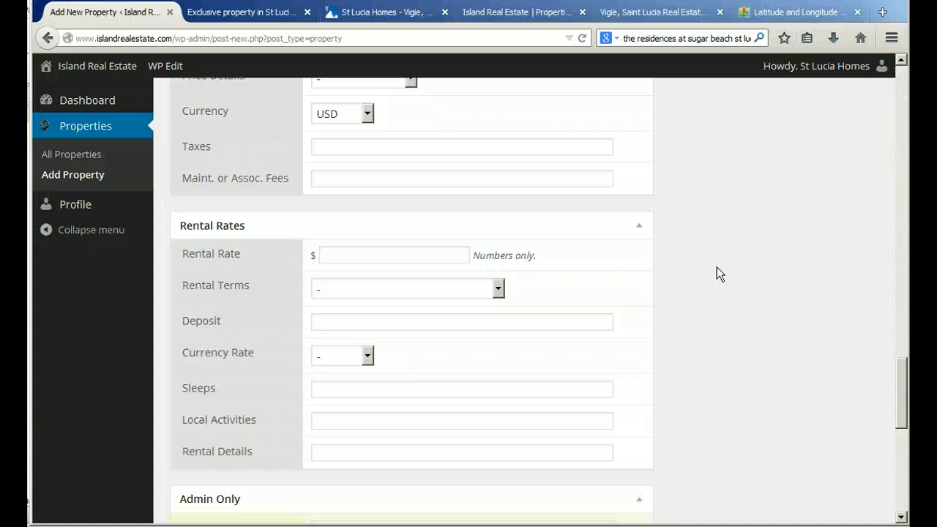
pyautogui.click(635, 227)
pyautogui.scroll(2, 735, 232)
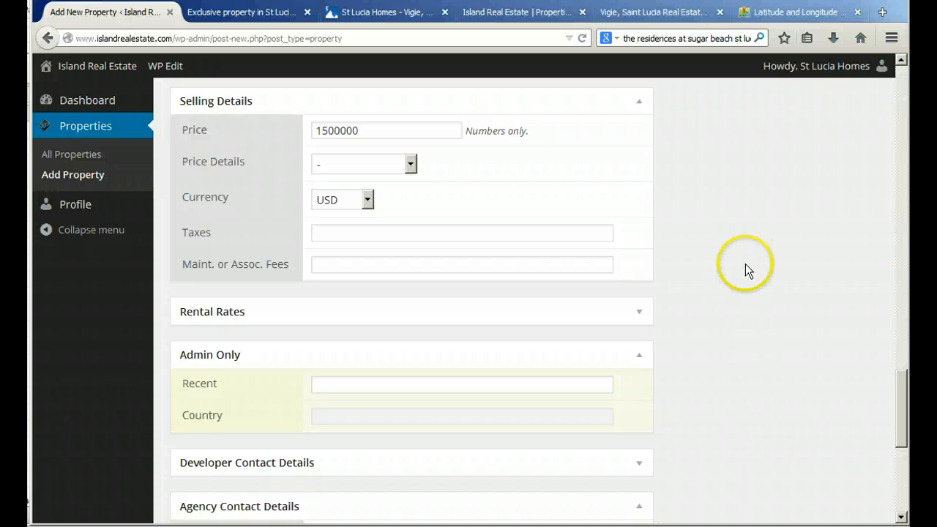
pyautogui.scroll(1, 752, 264)
pyautogui.scroll(-1, 739, 242)
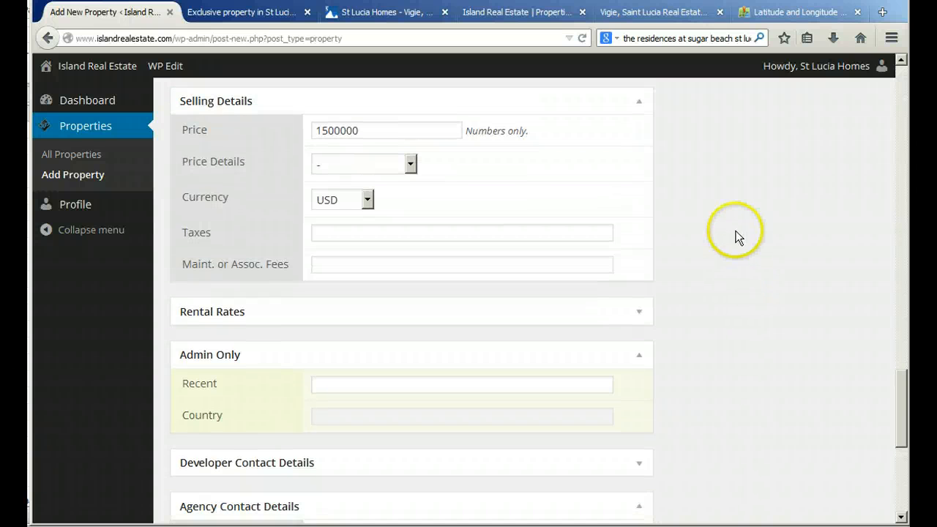
# - Preview the new VIG 002 listing and read through its title, contact details and description text
pyautogui.scroll(4, 744, 230)
pyautogui.scroll(15, 744, 229)
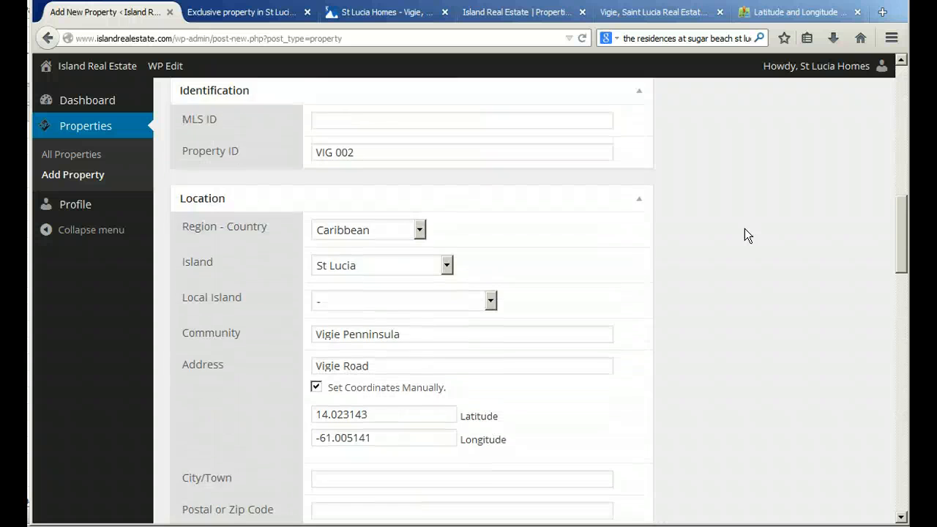
pyautogui.scroll(8, 744, 229)
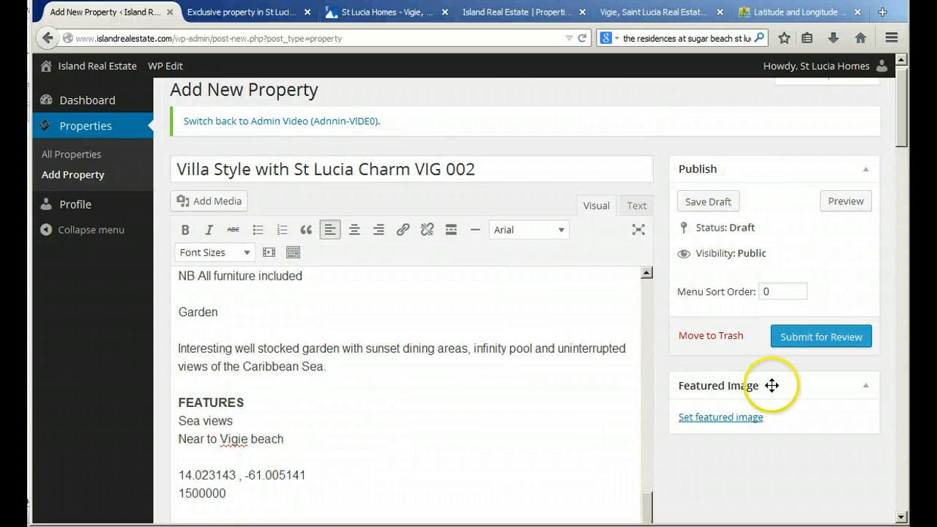
pyautogui.click(847, 201)
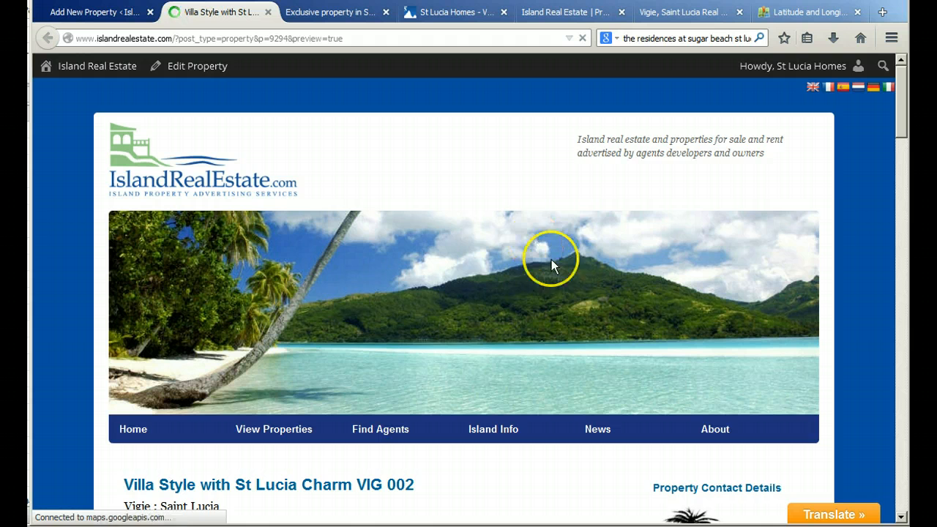
pyautogui.scroll(-3, 459, 253)
pyautogui.scroll(-2, 459, 256)
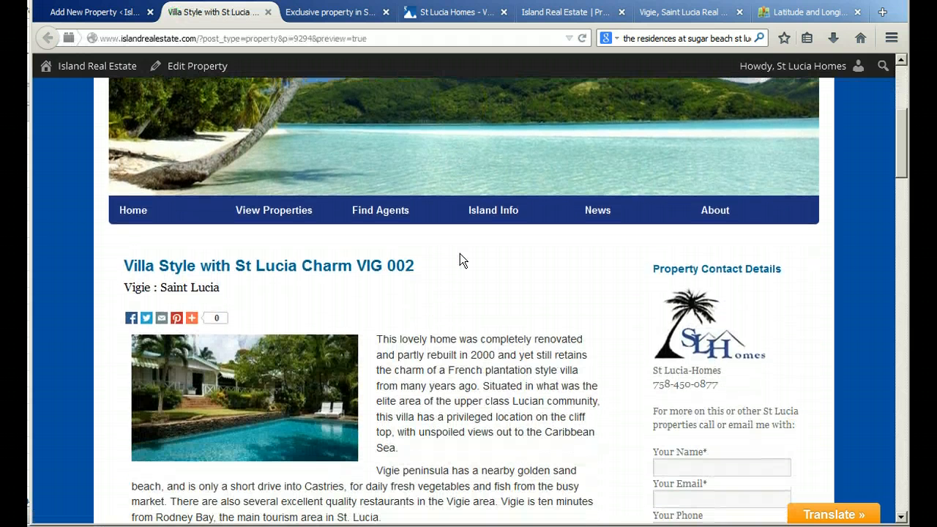
pyautogui.scroll(-4, 459, 256)
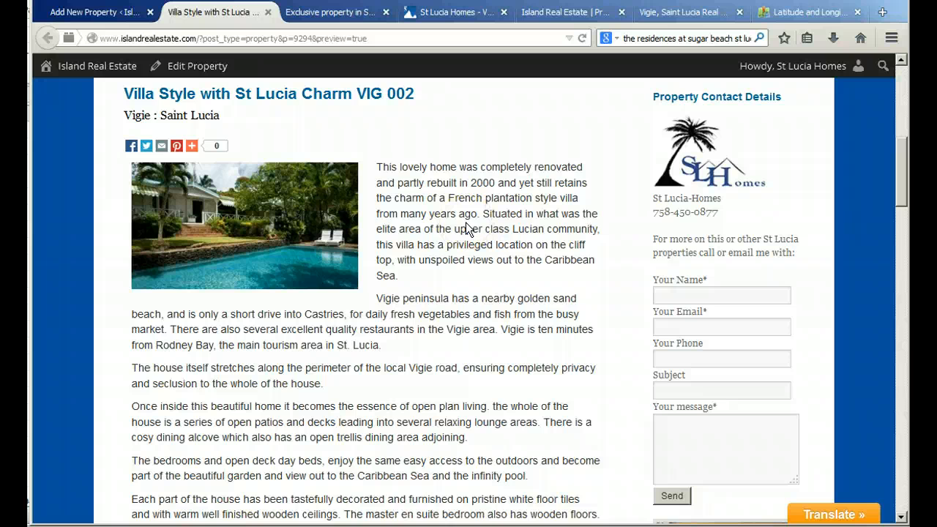
pyautogui.scroll(-9, 466, 223)
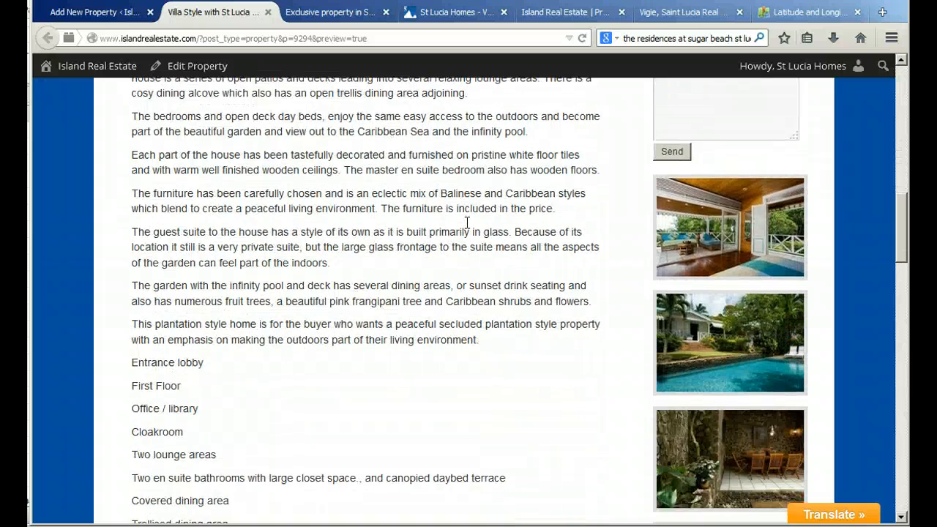
pyautogui.scroll(-1, 466, 222)
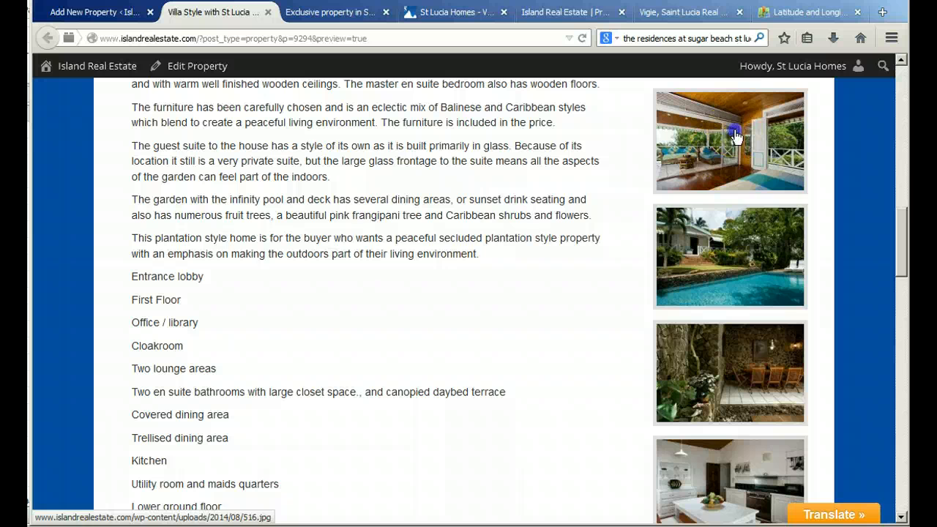
# - View the listing's gallery photos enlarged, including the bedroom picture, and close the image viewer
pyautogui.moveTo(735, 138)
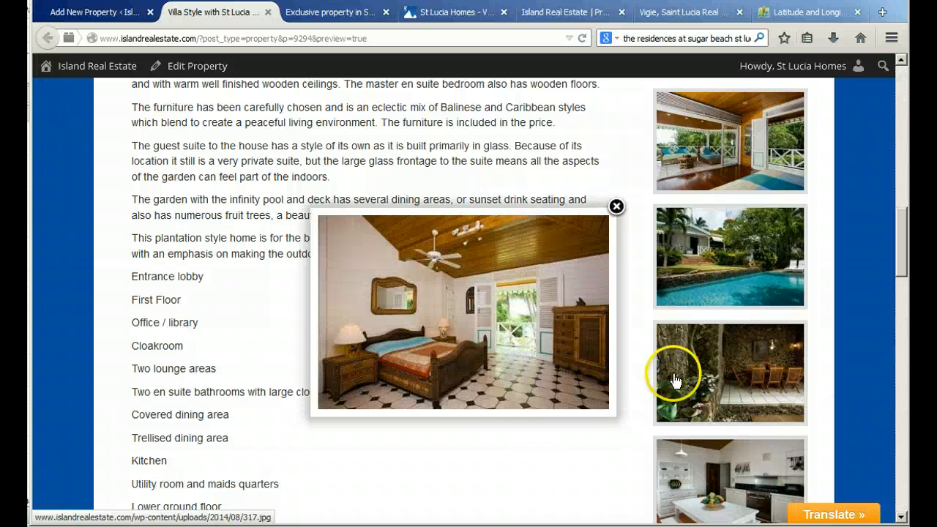
pyautogui.scroll(-4, 268, 273)
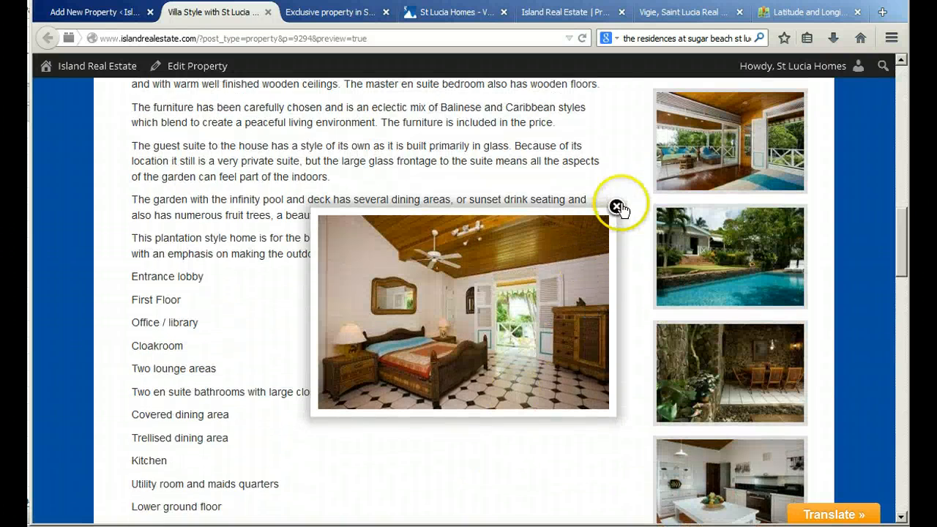
pyautogui.click(617, 209)
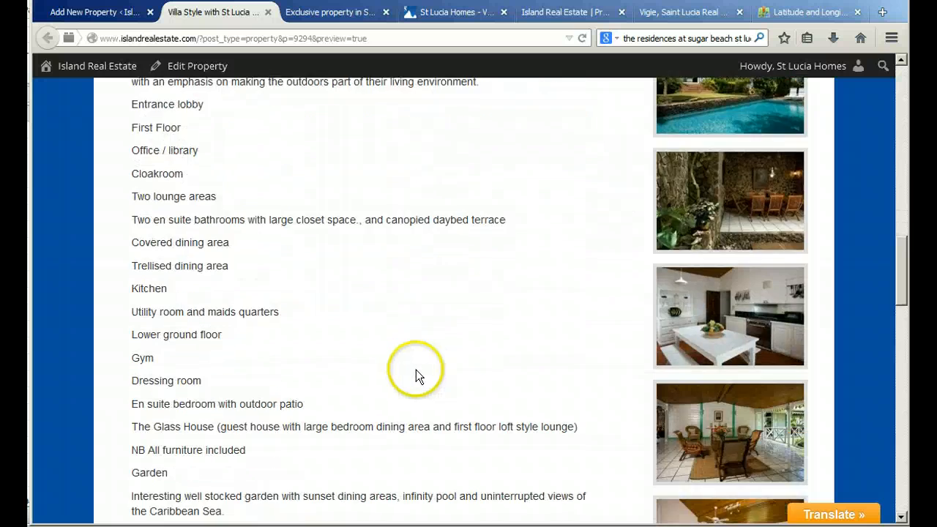
# - Check the property details table and the marker's position on the location map in the preview
pyautogui.scroll(-8, 416, 369)
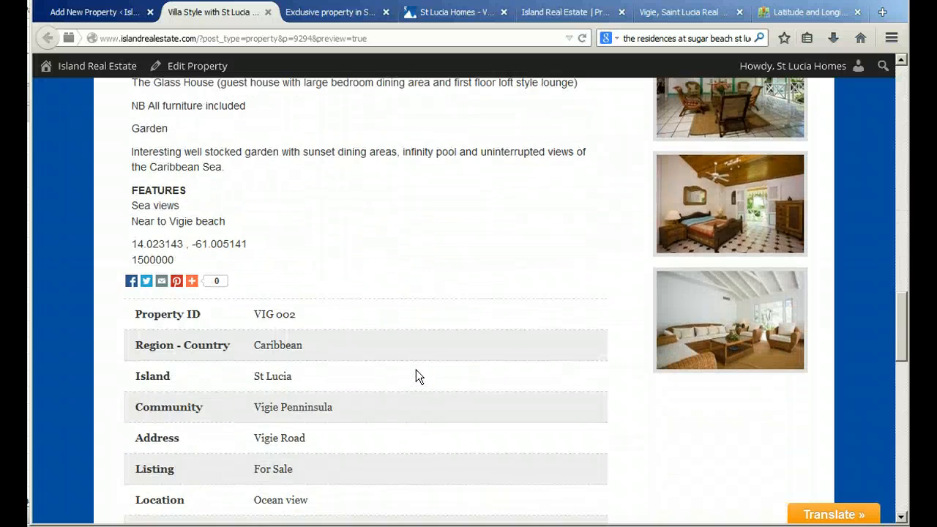
pyautogui.scroll(-4, 415, 369)
pyautogui.scroll(-8, 415, 370)
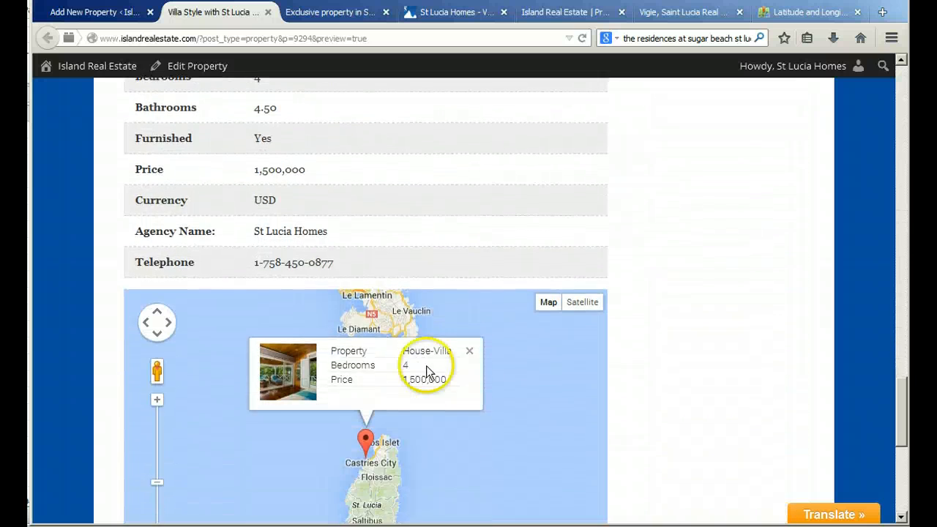
pyautogui.scroll(-2, 474, 412)
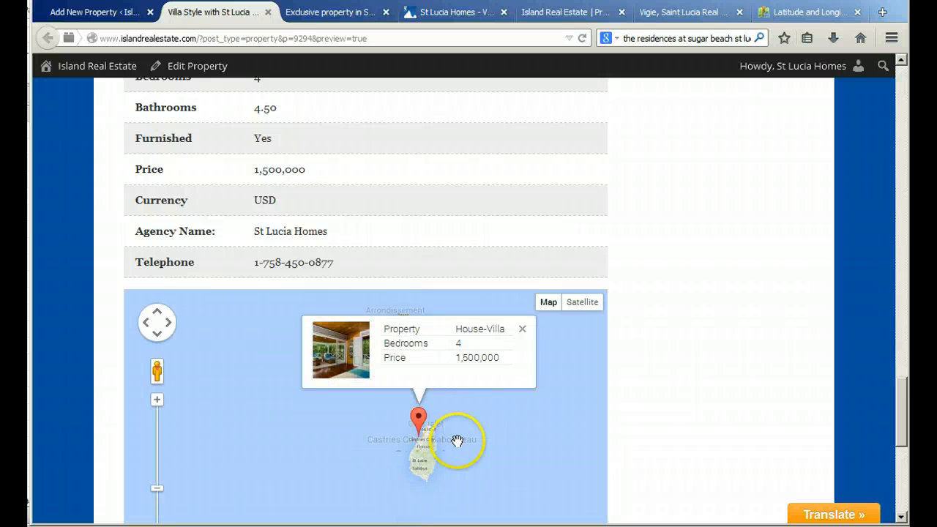
pyautogui.scroll(1, 457, 439)
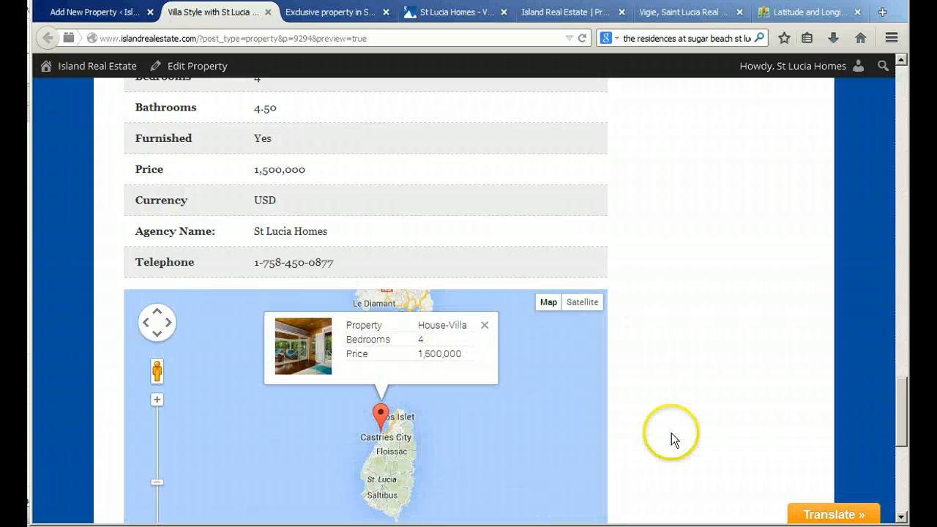
pyautogui.scroll(-2, 688, 436)
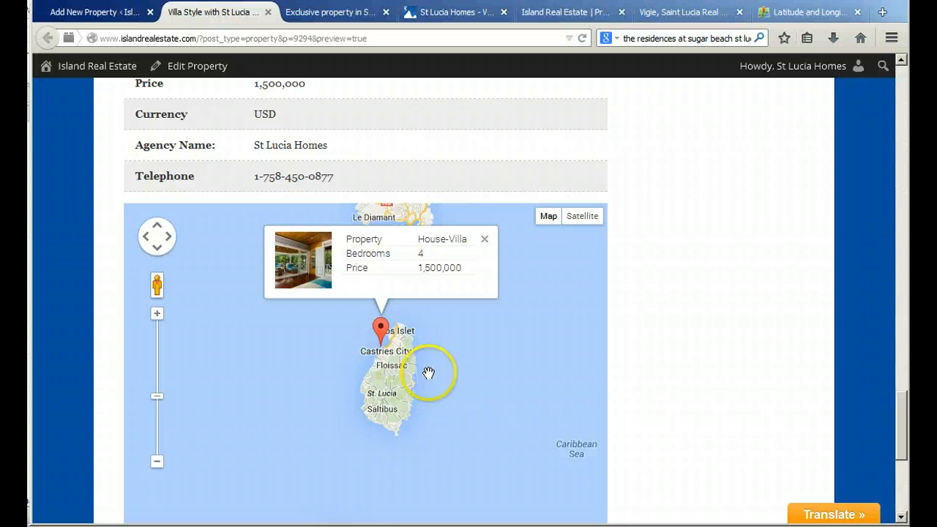
pyautogui.scroll(-3, 428, 373)
pyautogui.scroll(7, 775, 387)
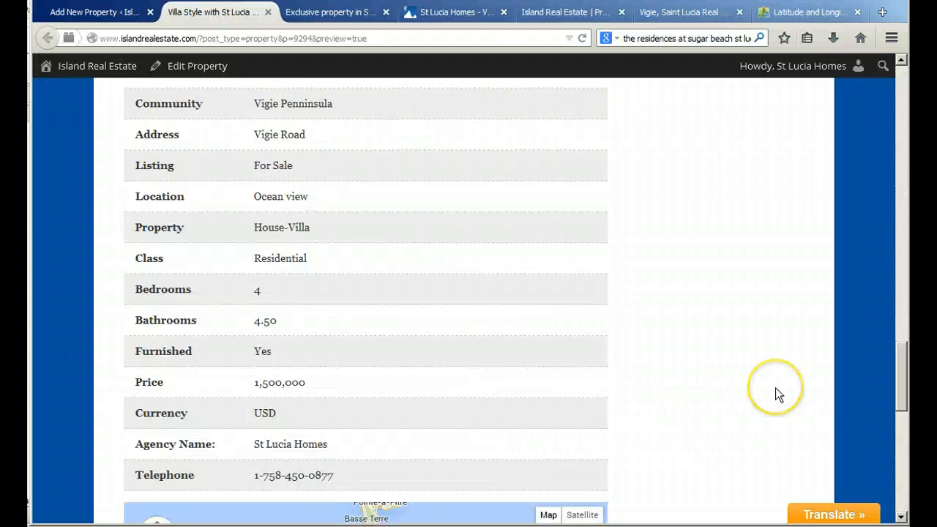
# - Close the listing preview and submit the new property for review
pyautogui.scroll(20, 775, 387)
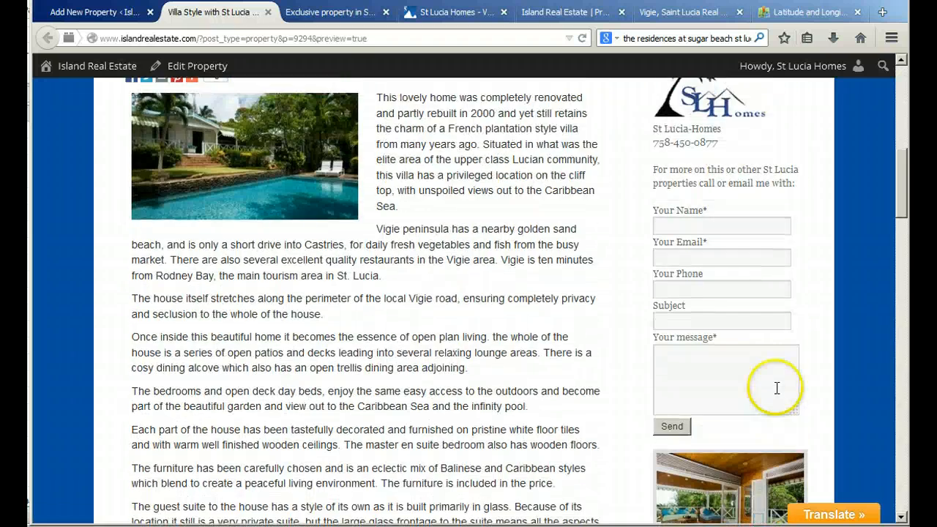
pyautogui.scroll(5, 775, 388)
pyautogui.scroll(-1, 98, 58)
pyautogui.scroll(-1, 235, 167)
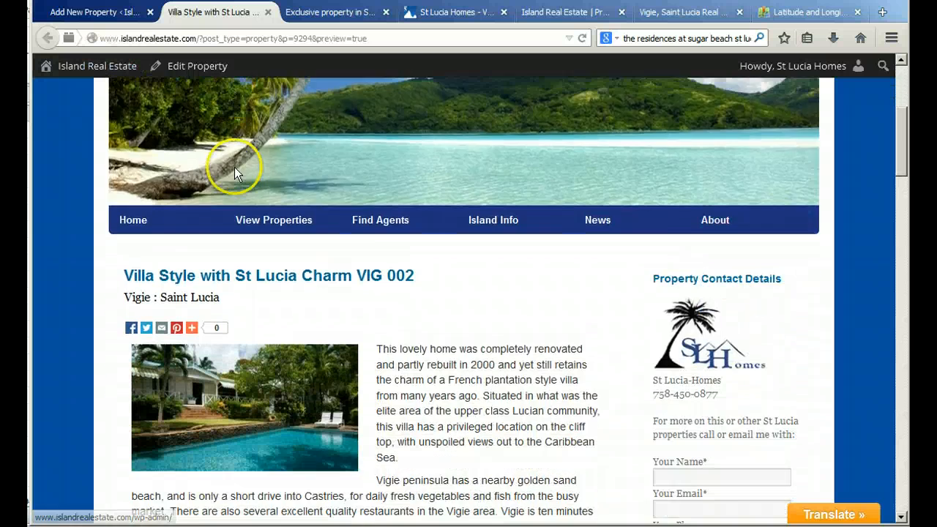
pyautogui.scroll(-3, 234, 167)
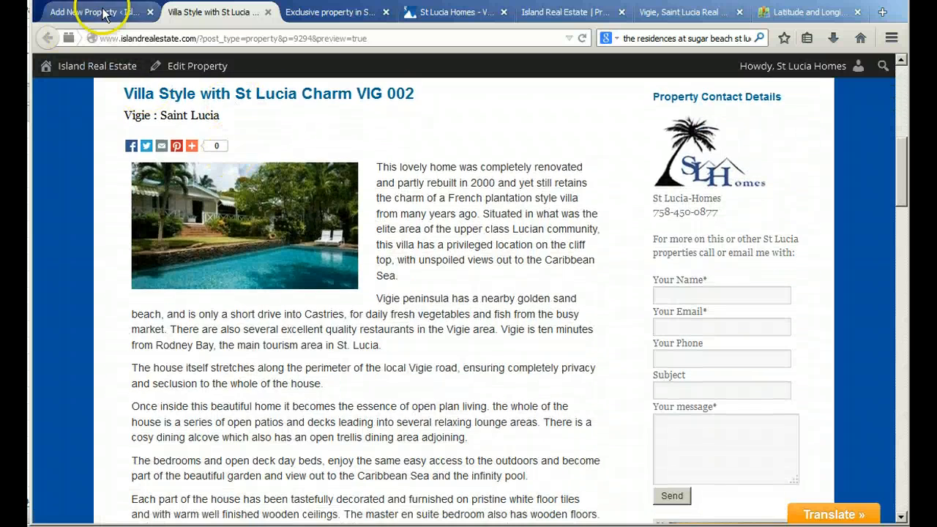
pyautogui.click(268, 12)
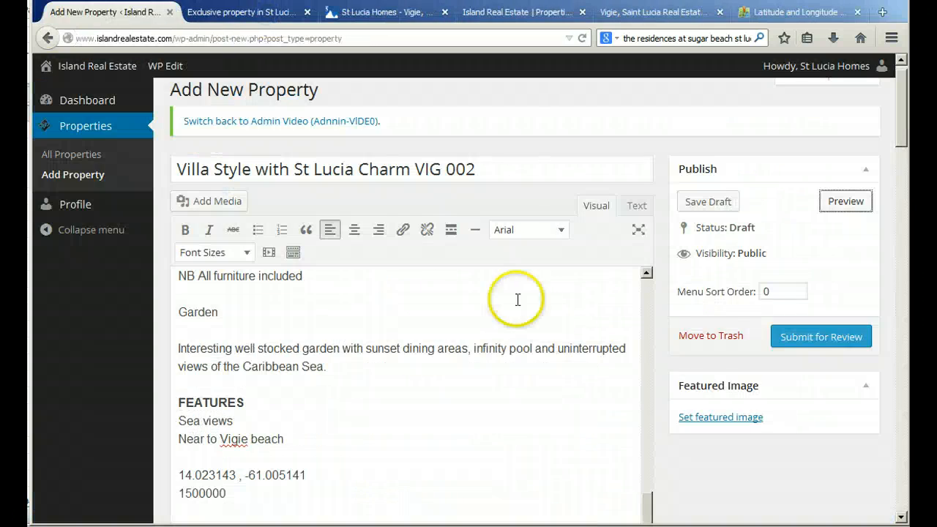
pyautogui.click(808, 337)
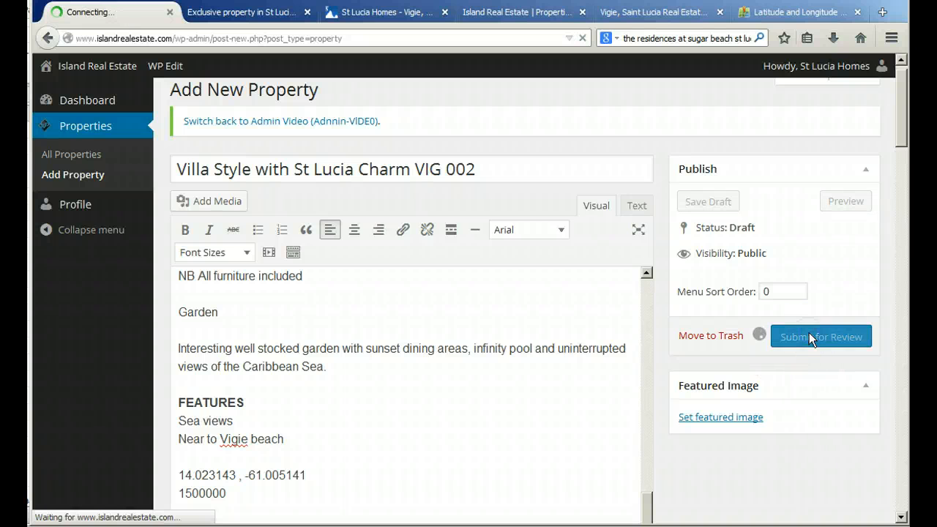